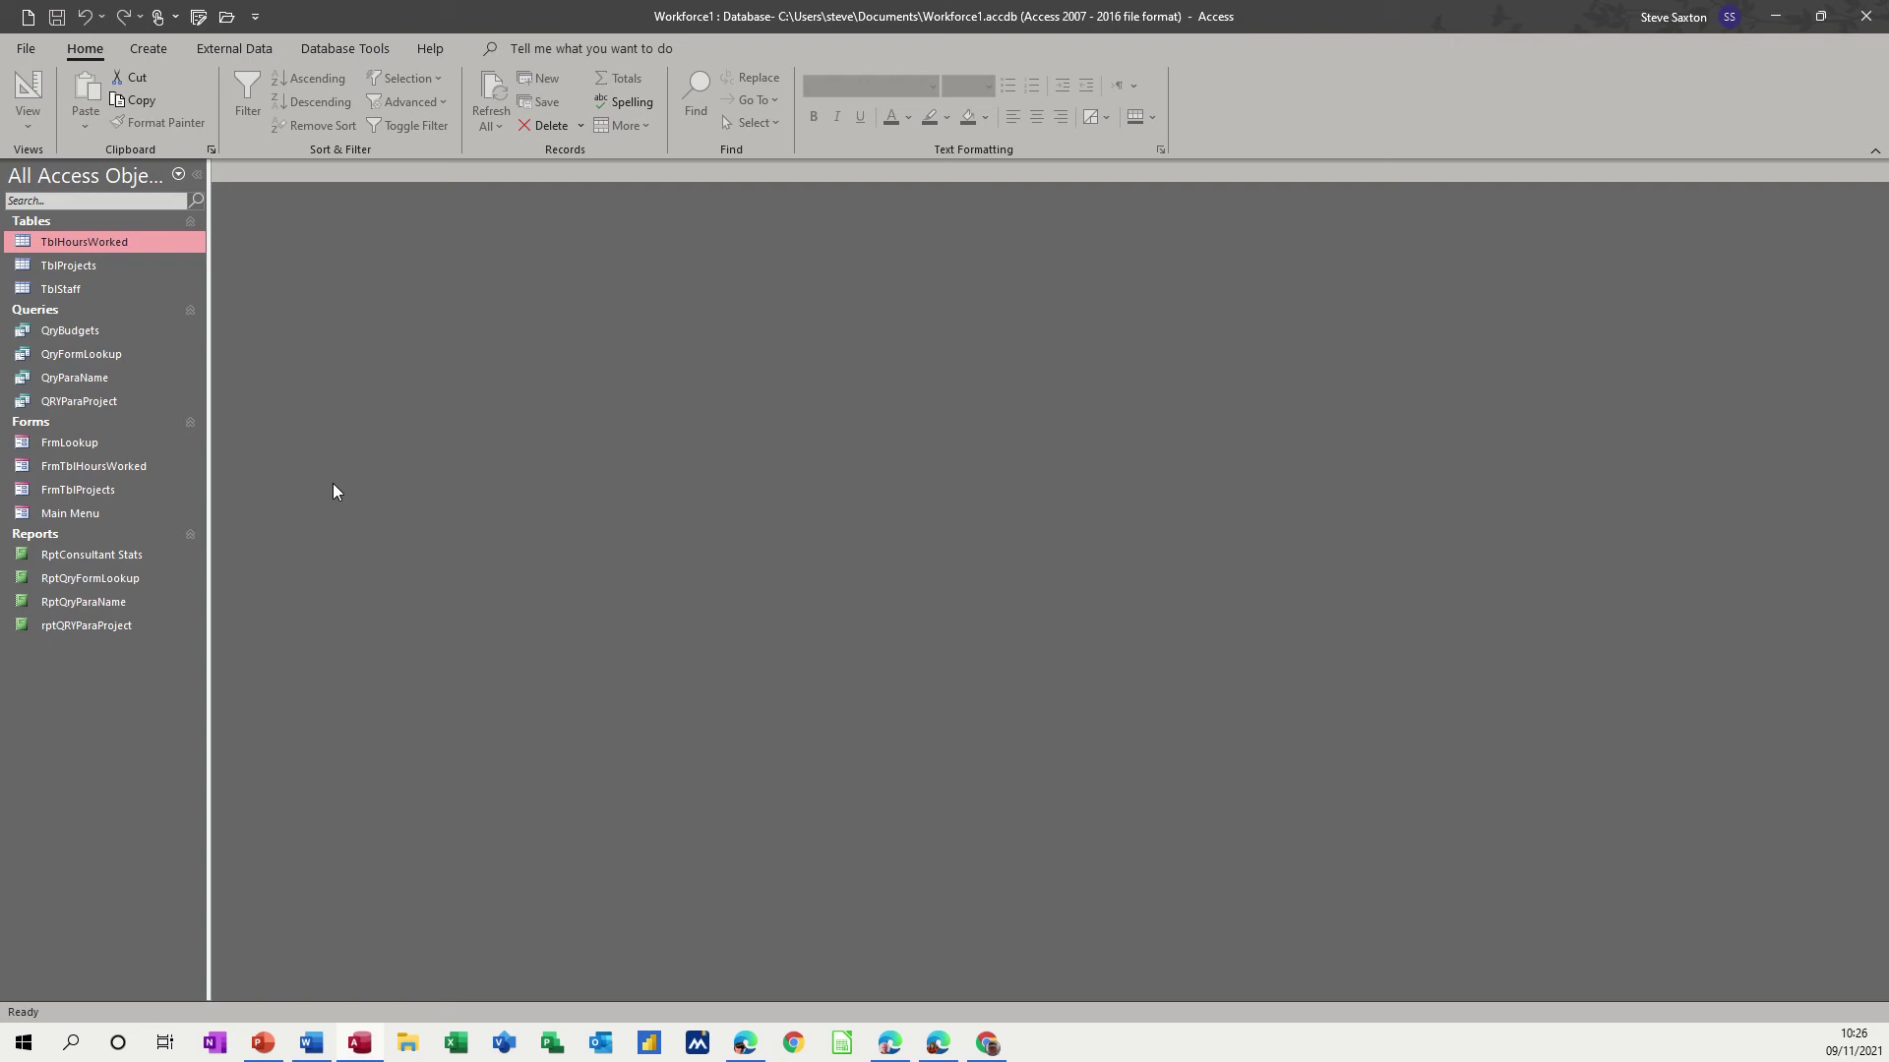
- Preview the TblHoursWorked records, then start a new query design based on TblHoursWorked
double_click(82, 246)
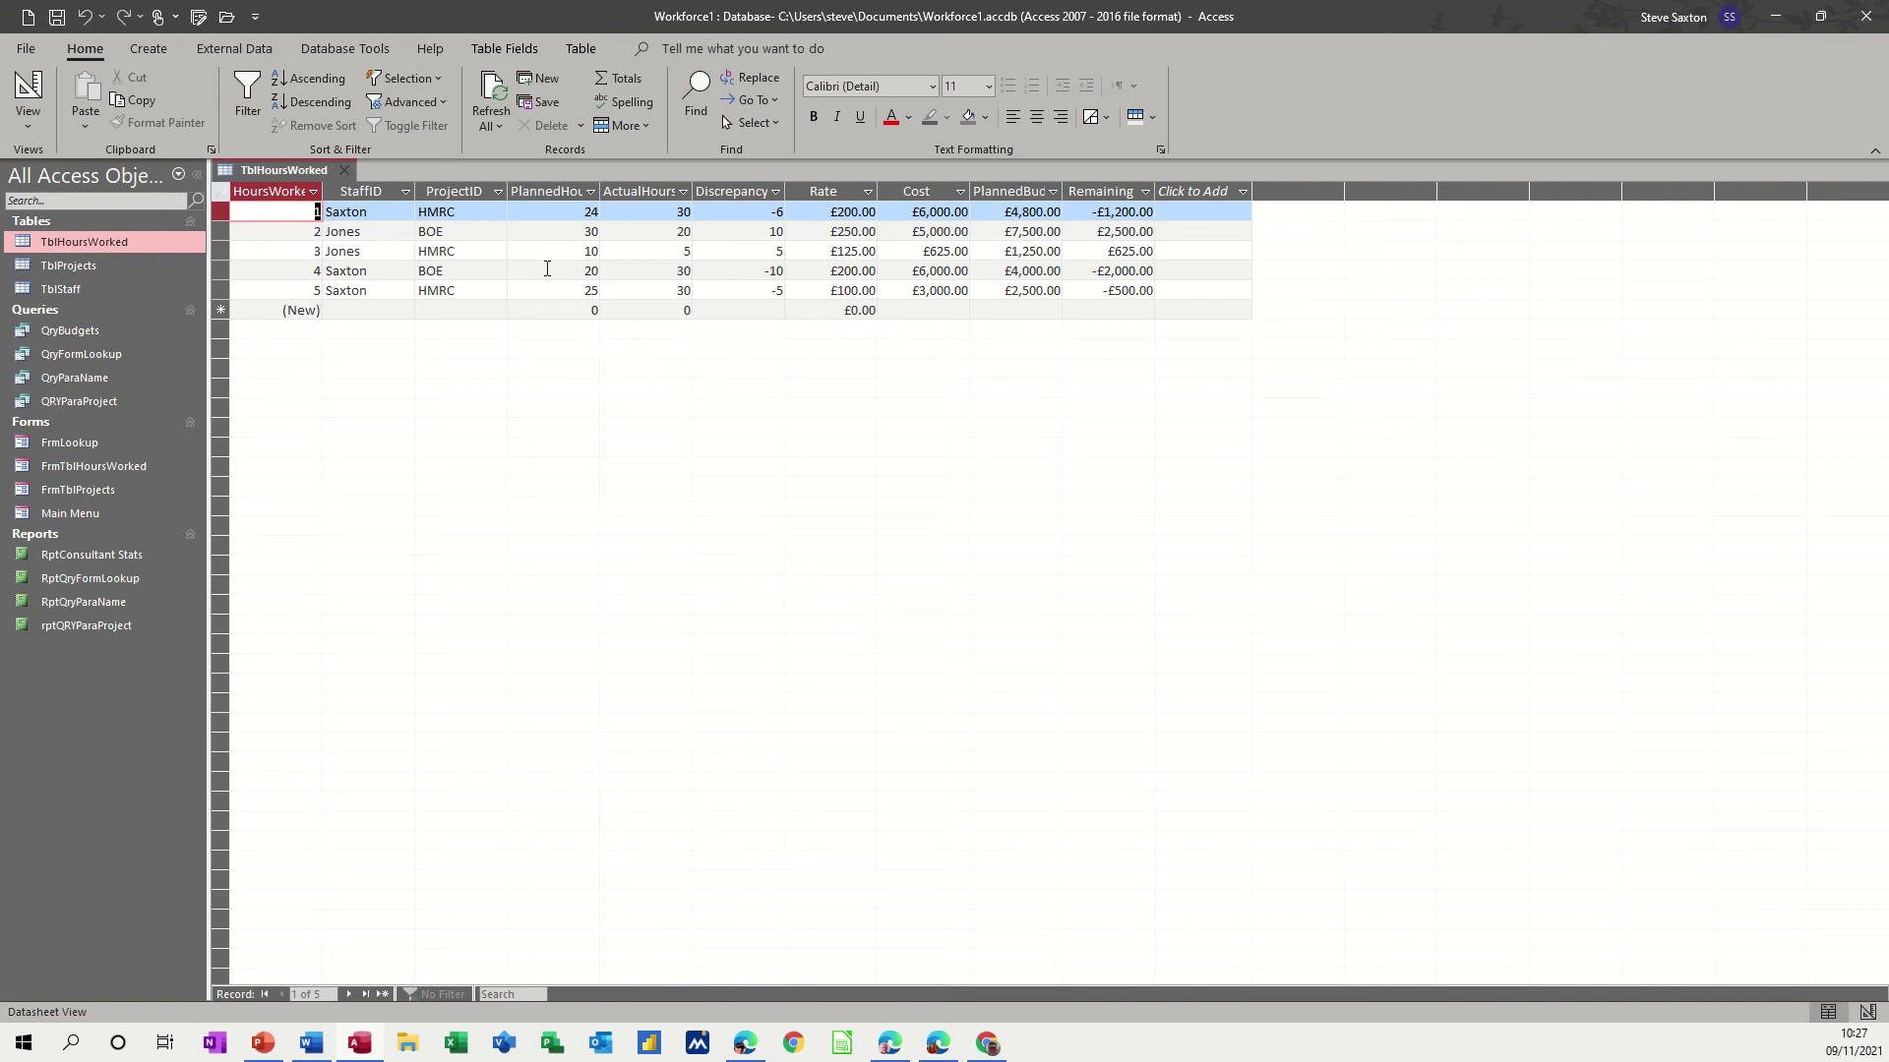
click(341, 174)
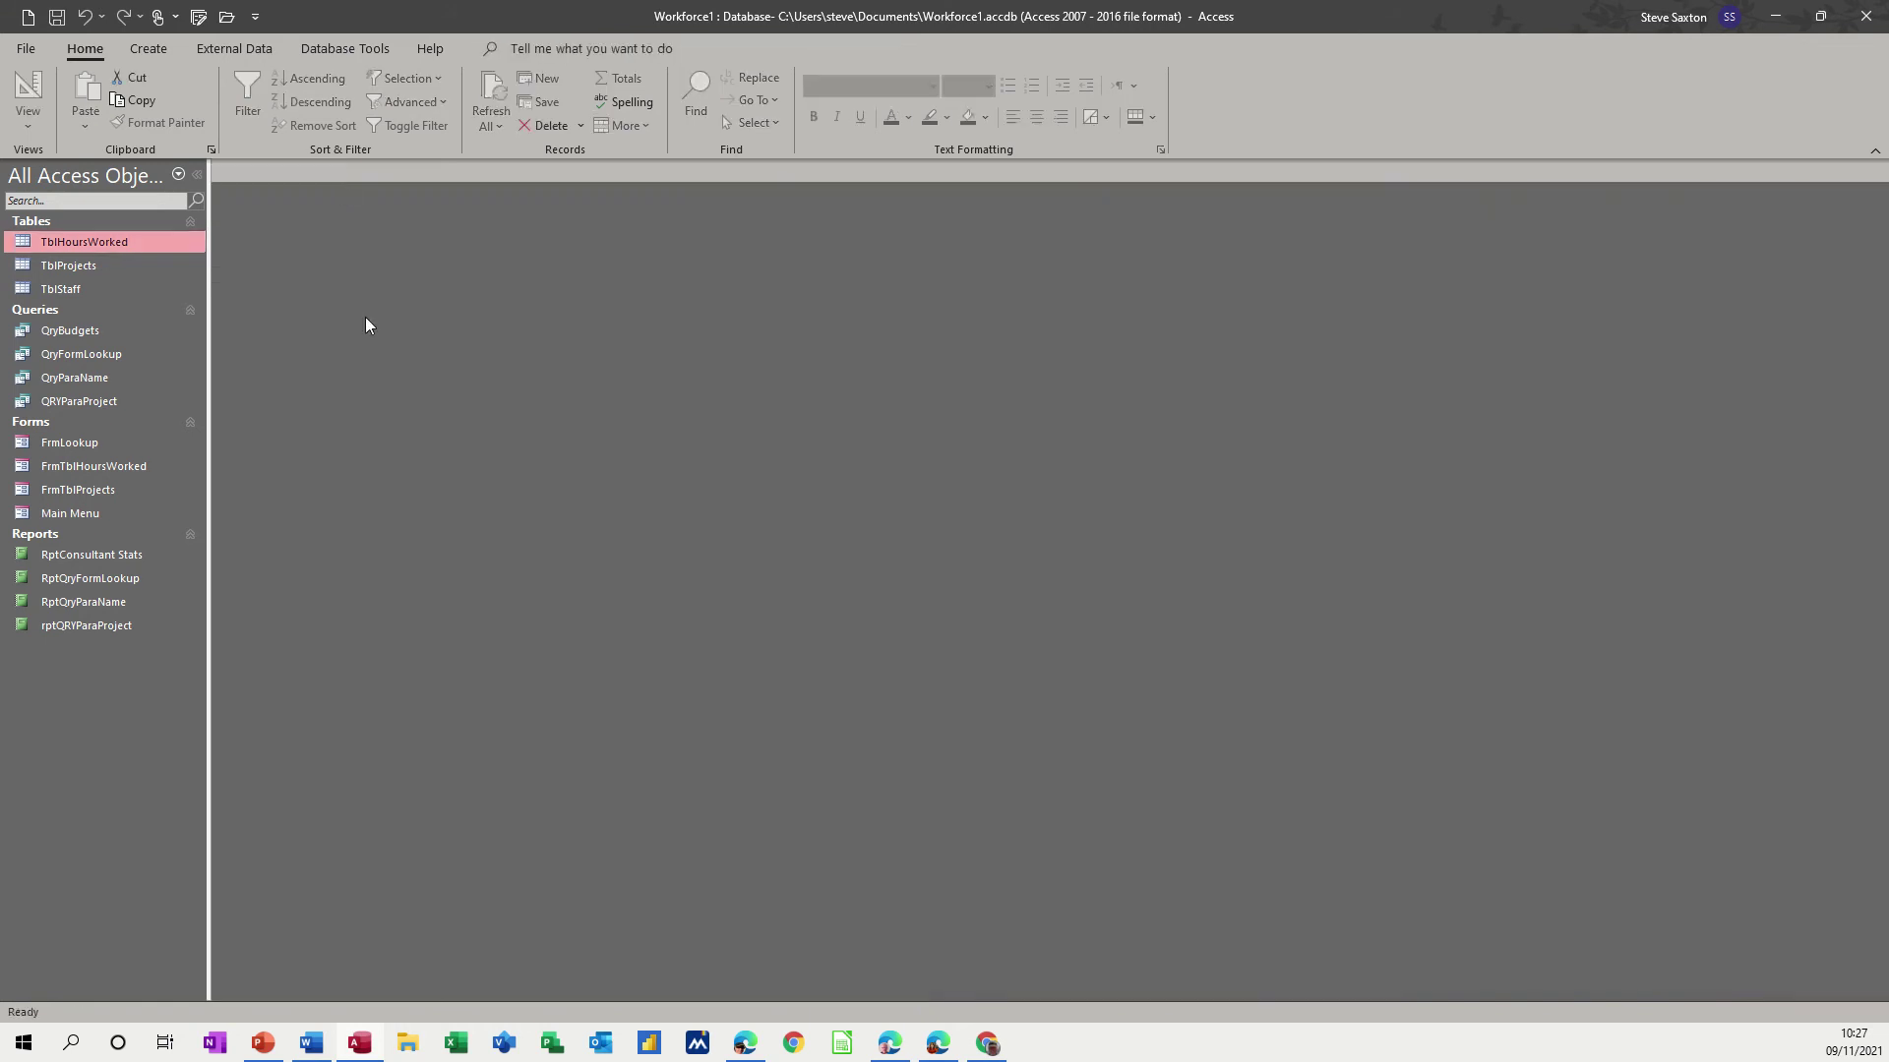
click(151, 54)
click(307, 115)
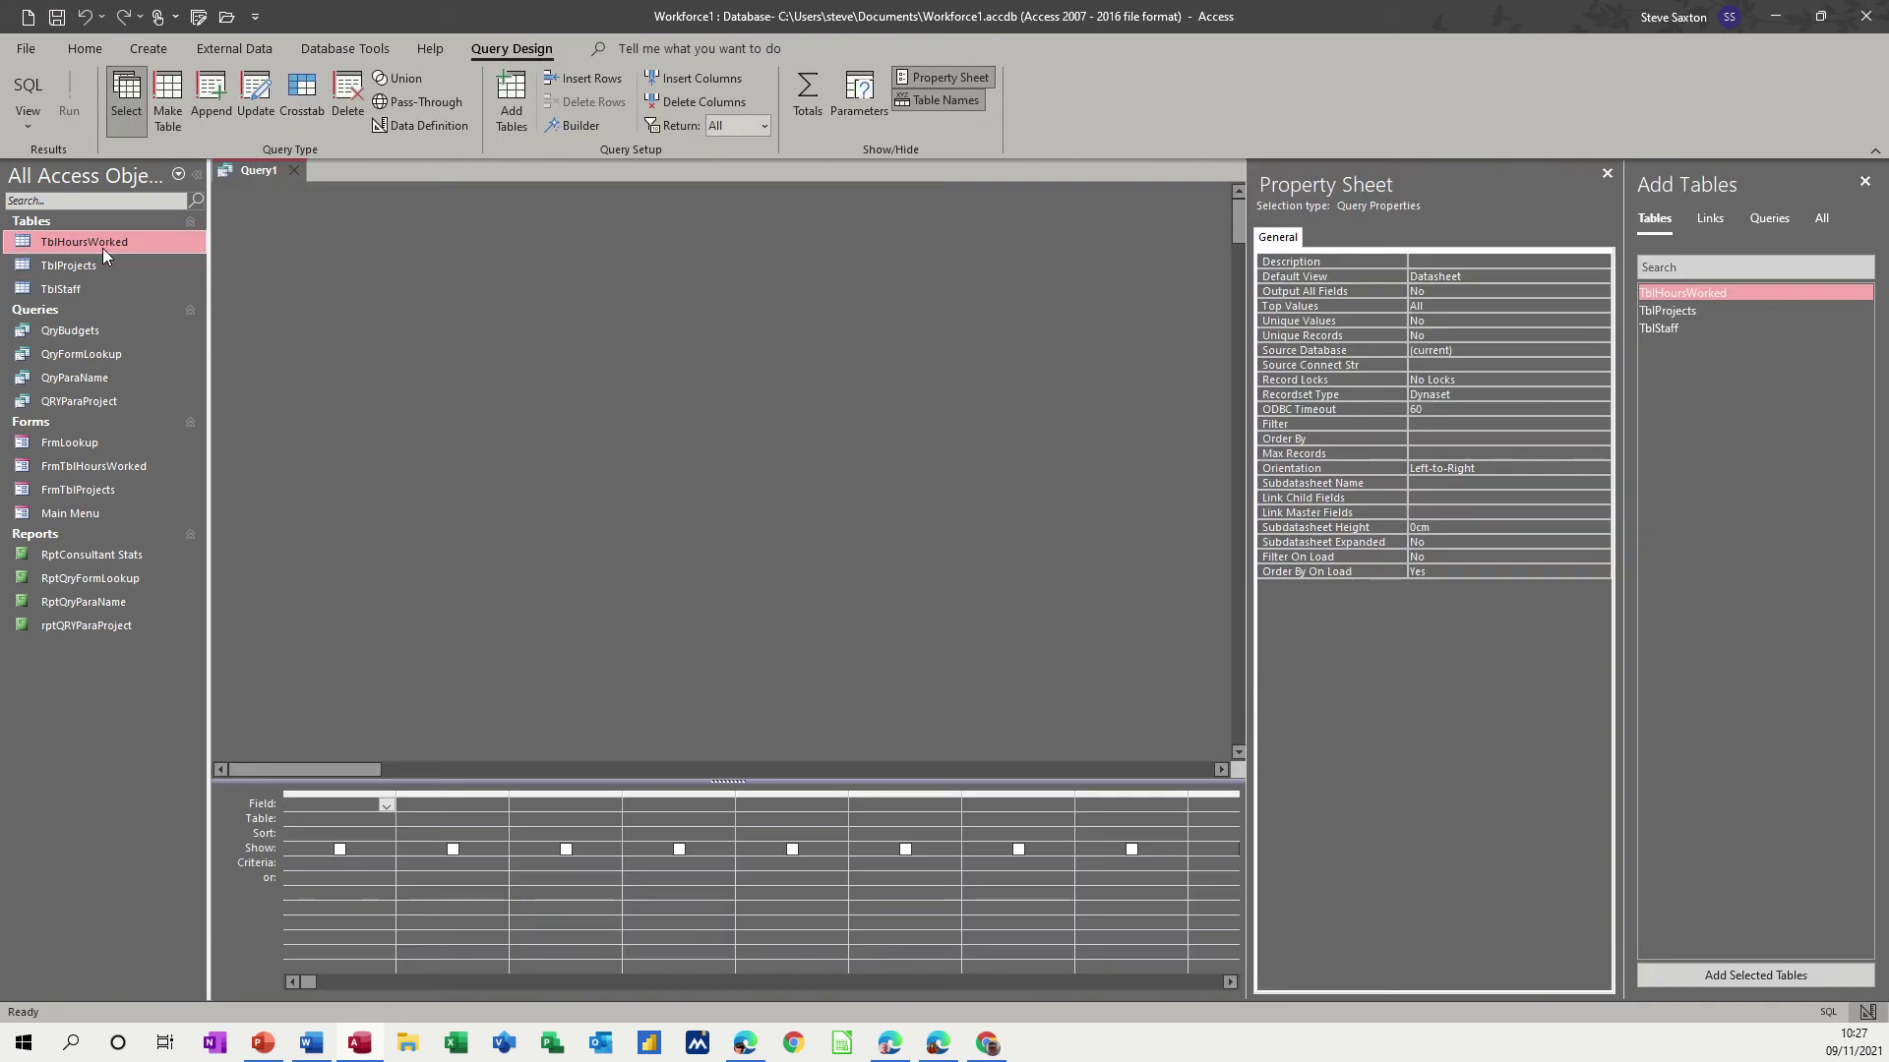
drag(103, 249, 520, 350)
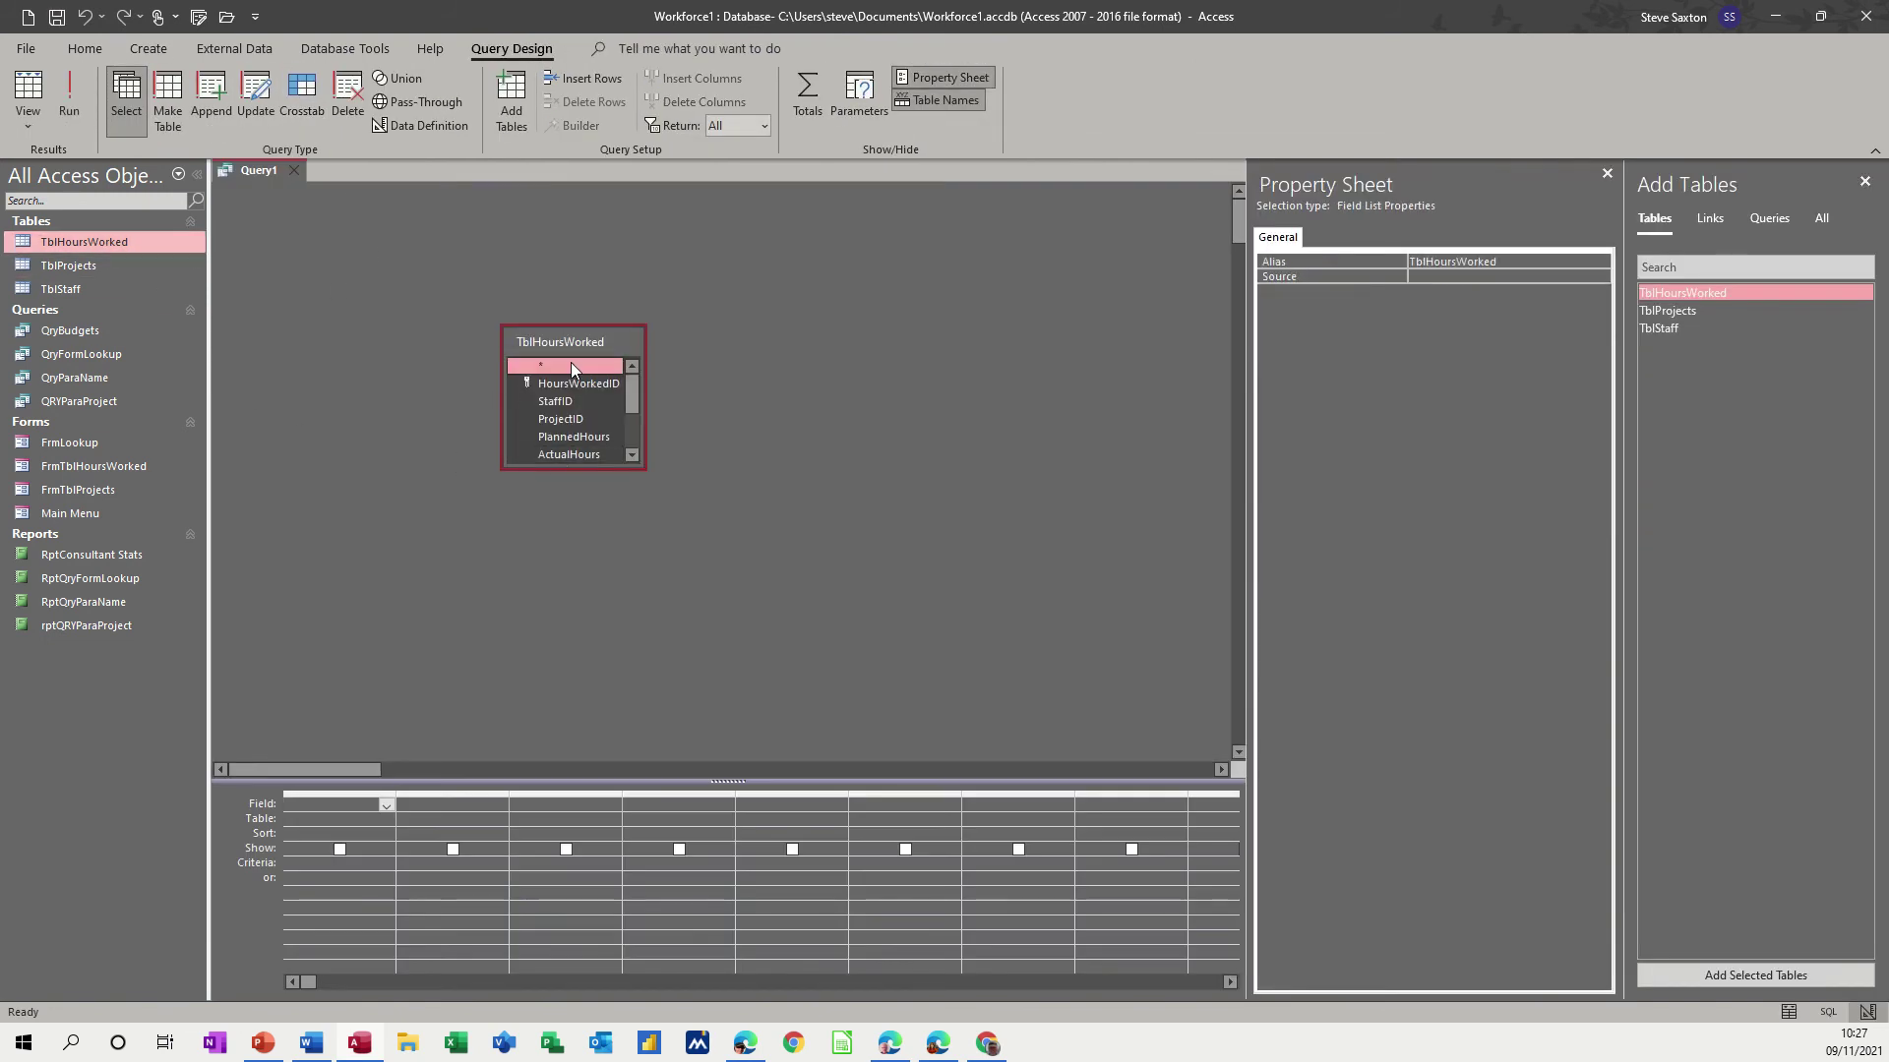
- Add all TblHoursWorked fields to the grid and close the Property Sheet and Add Tables panes
double_click(562, 344)
drag(561, 366, 364, 839)
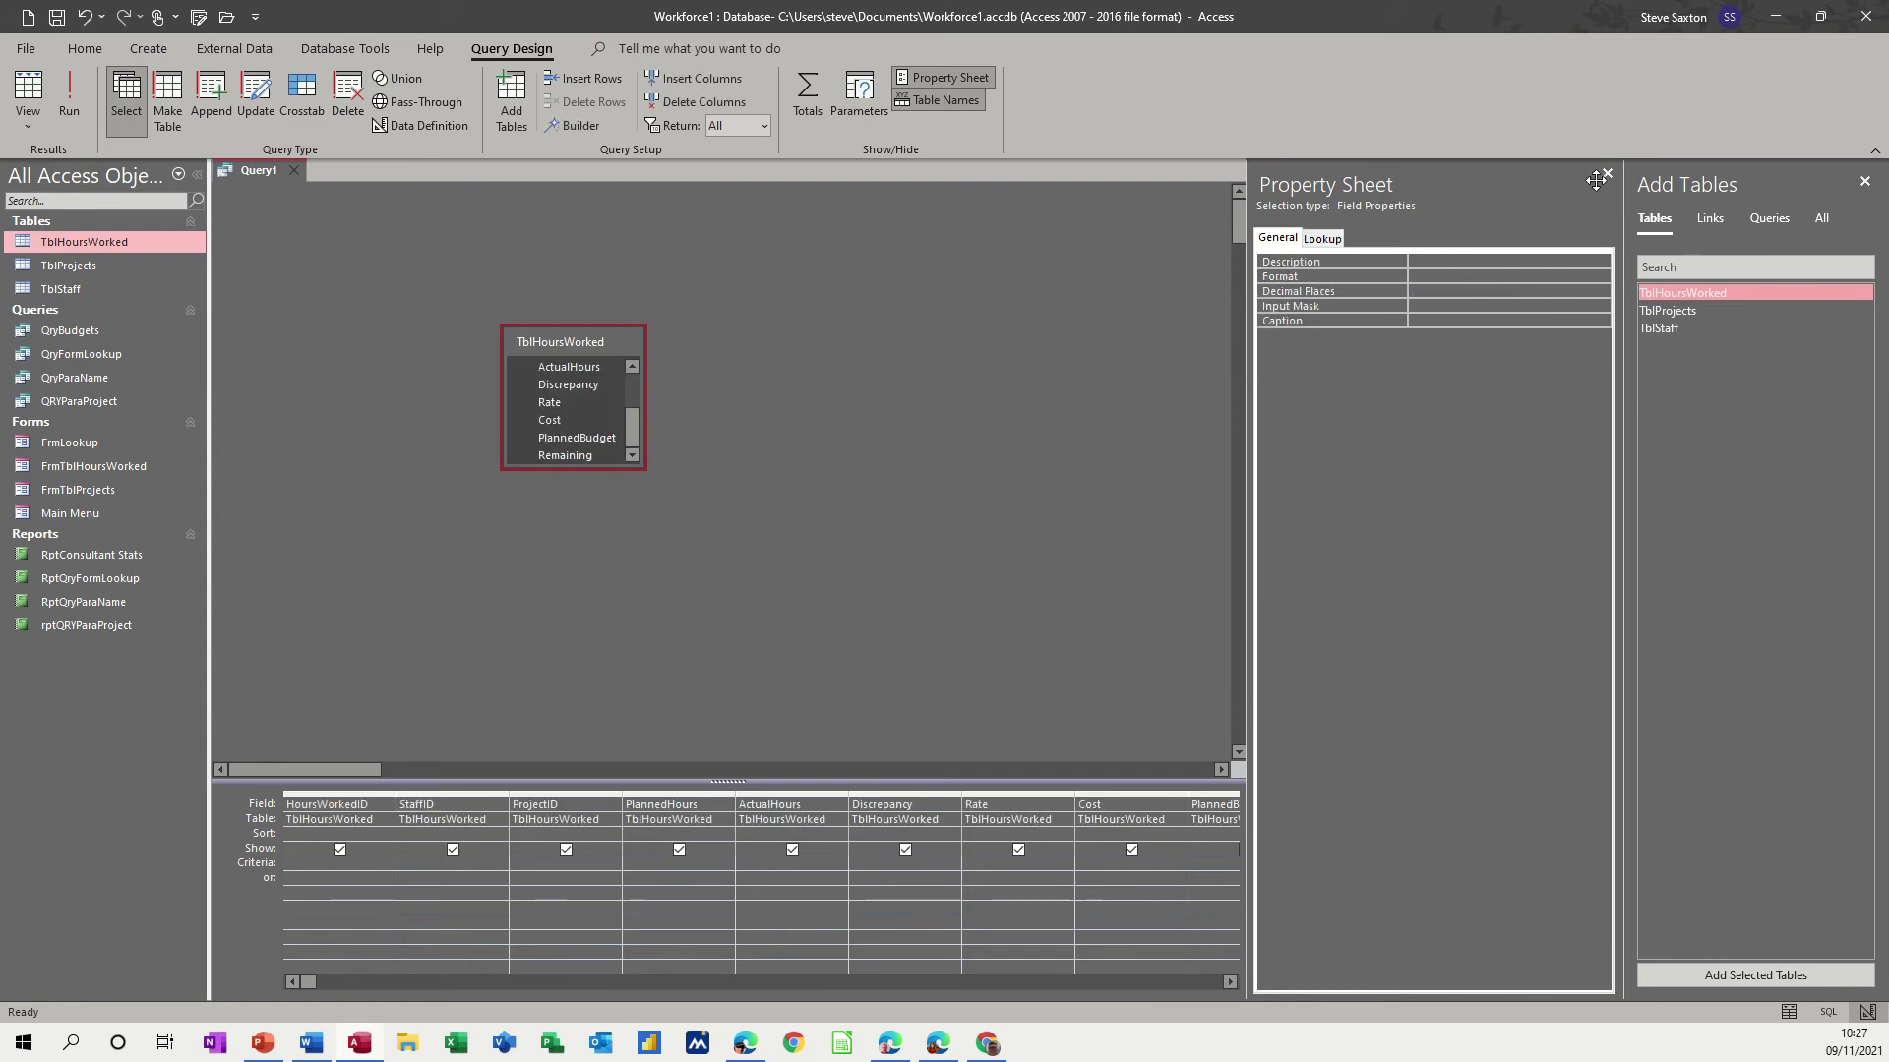
click(1607, 176)
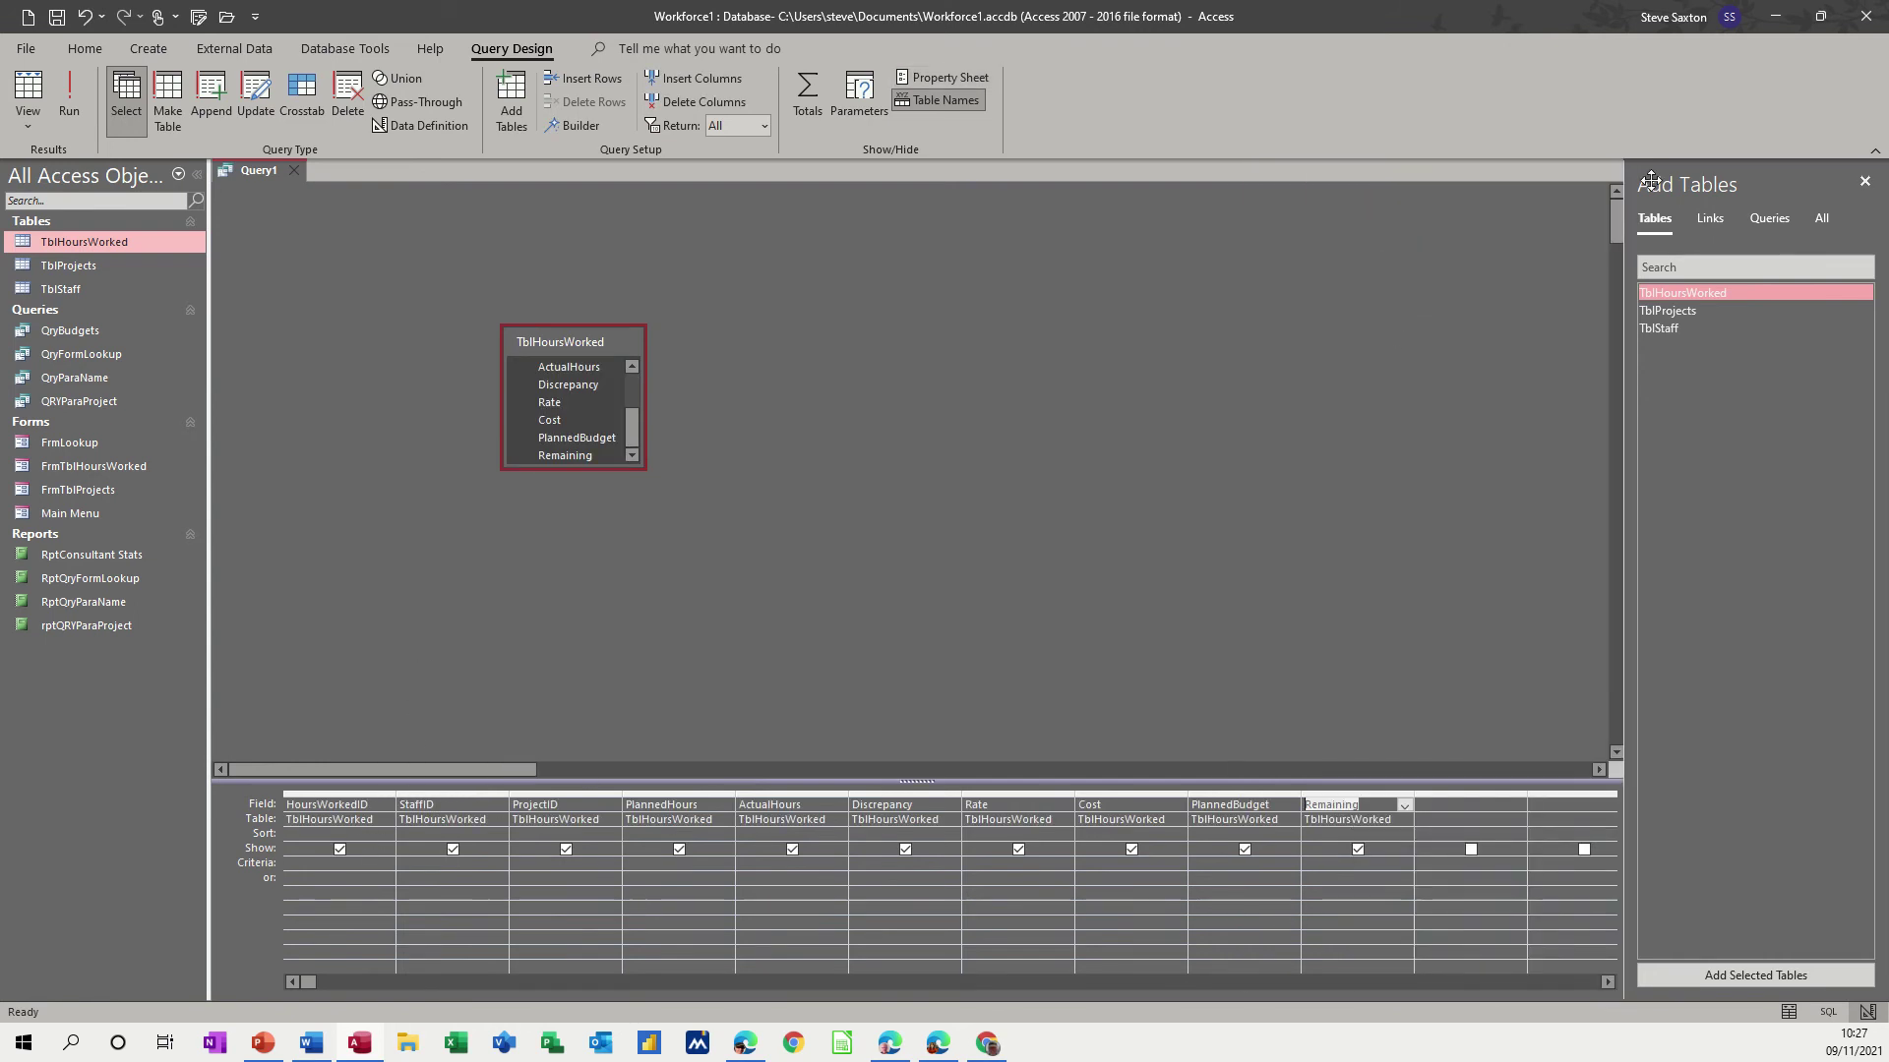
click(1862, 182)
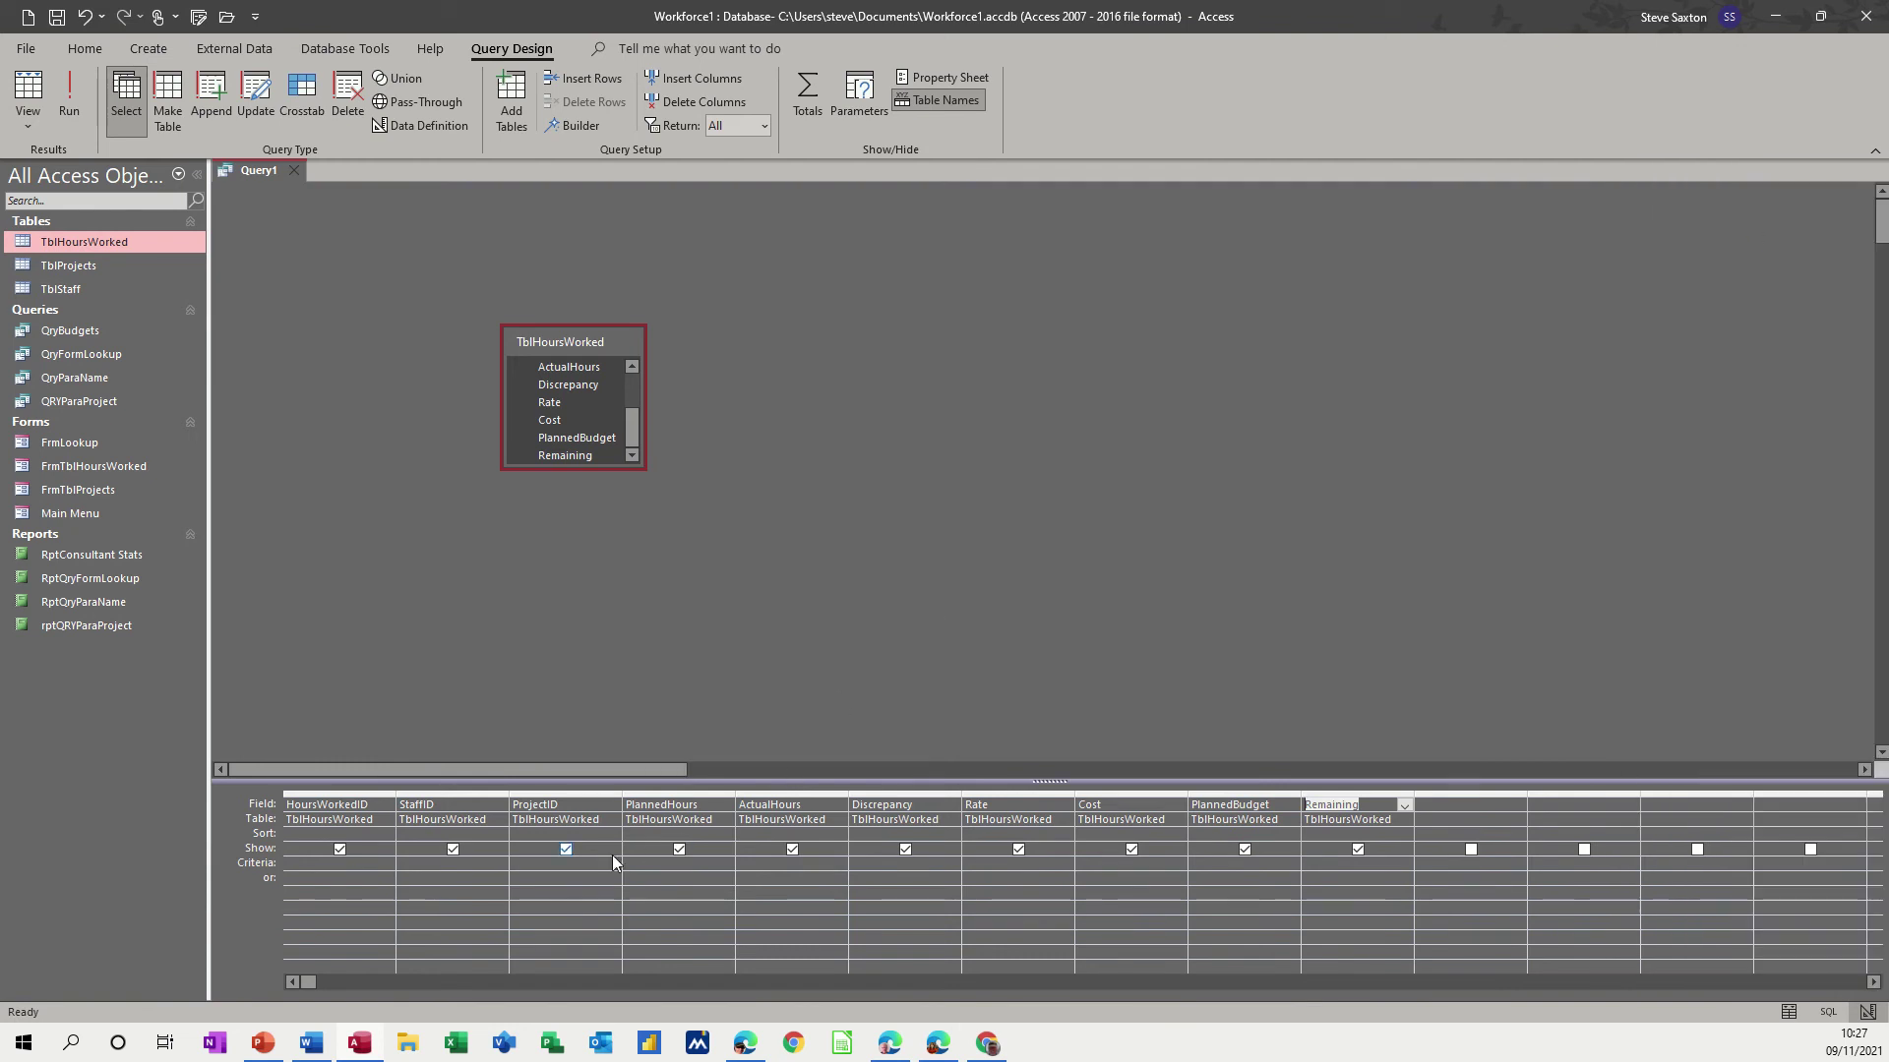
click(782, 689)
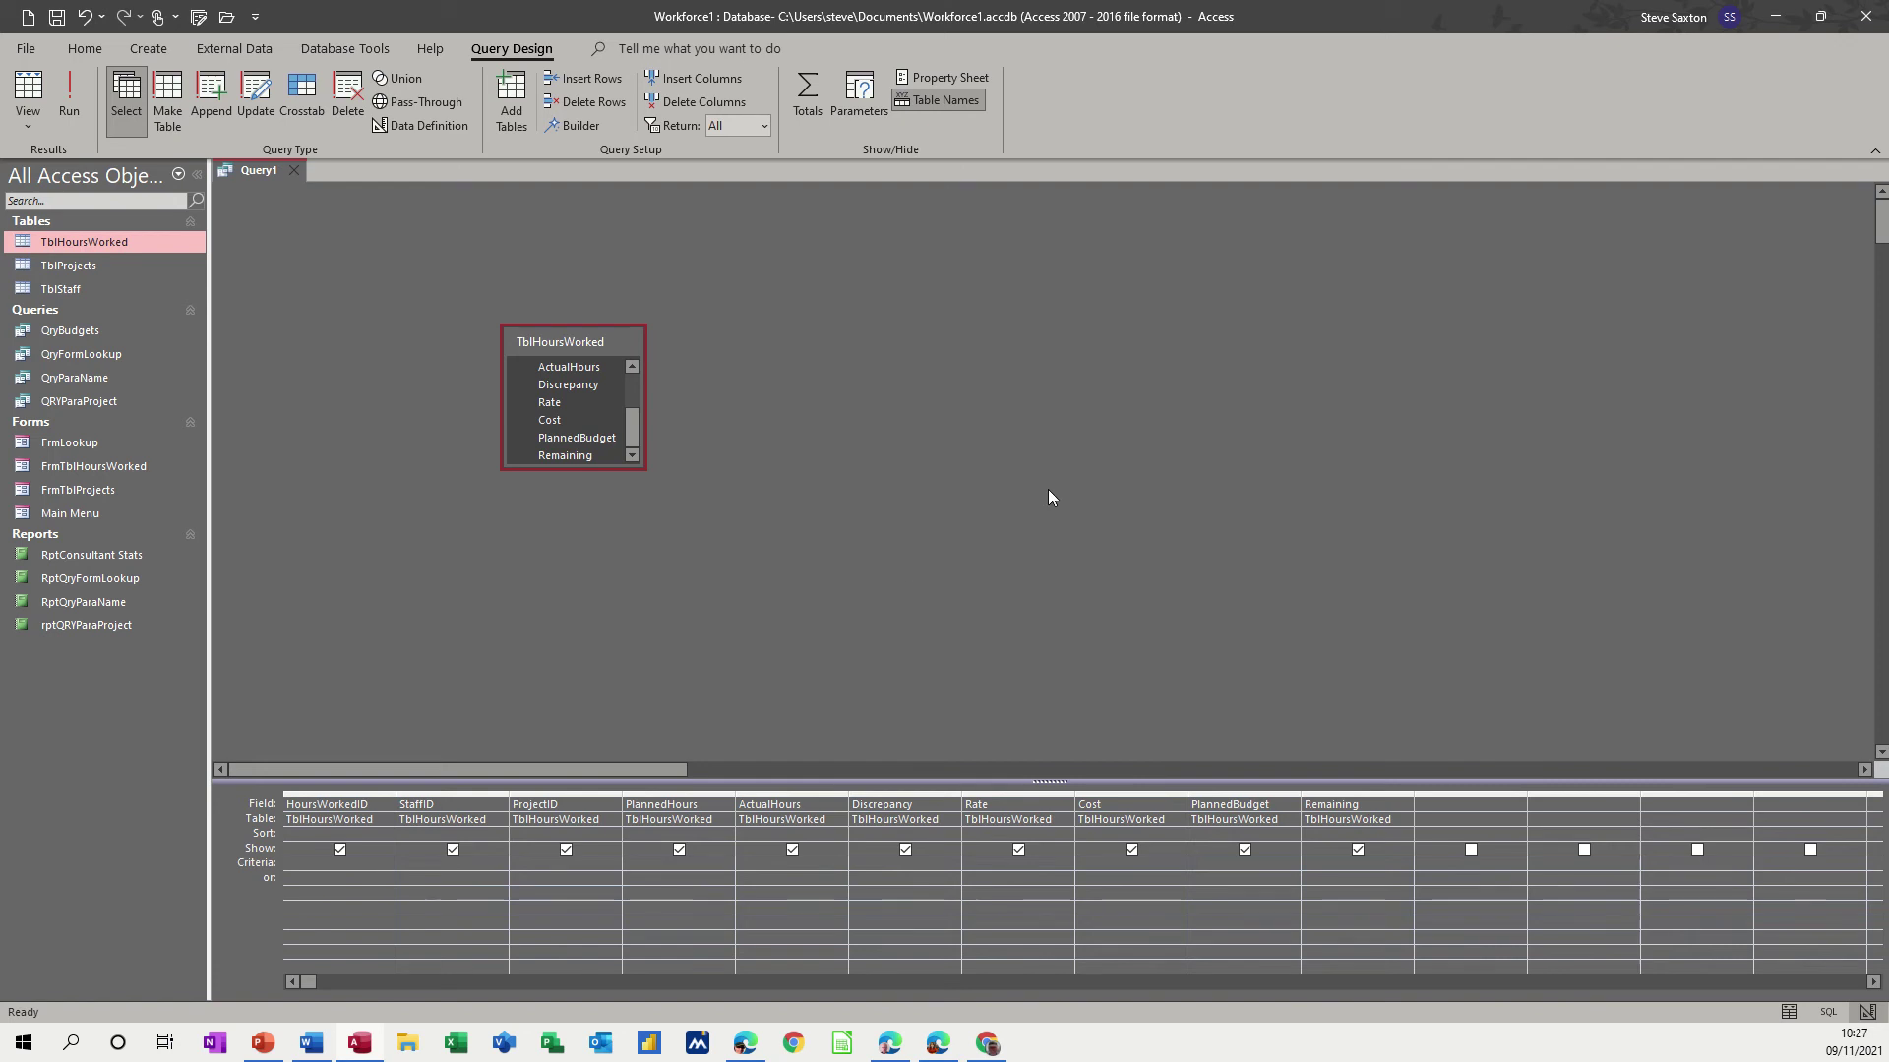
- Enter the PlannedHours criterion 'between 10 and 20' in the Zoom box
key(shift+F2)
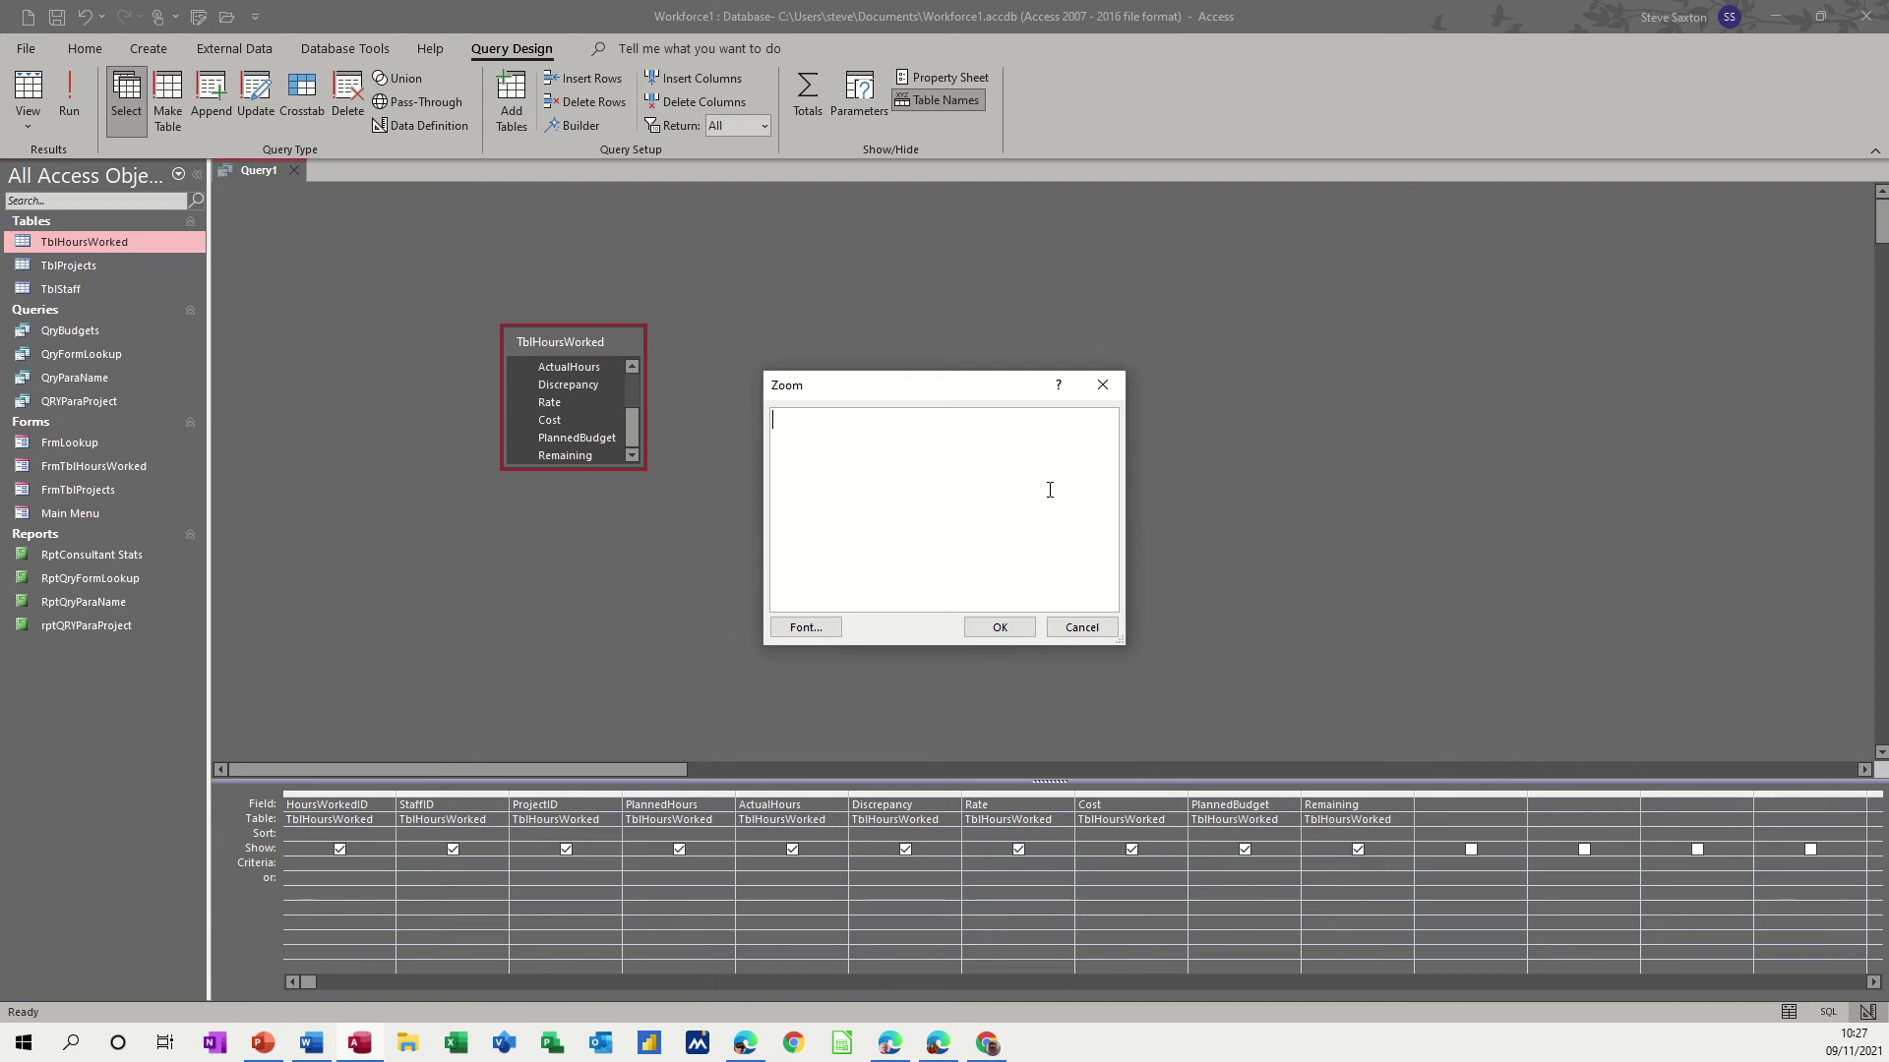
text(b)
text(etween)
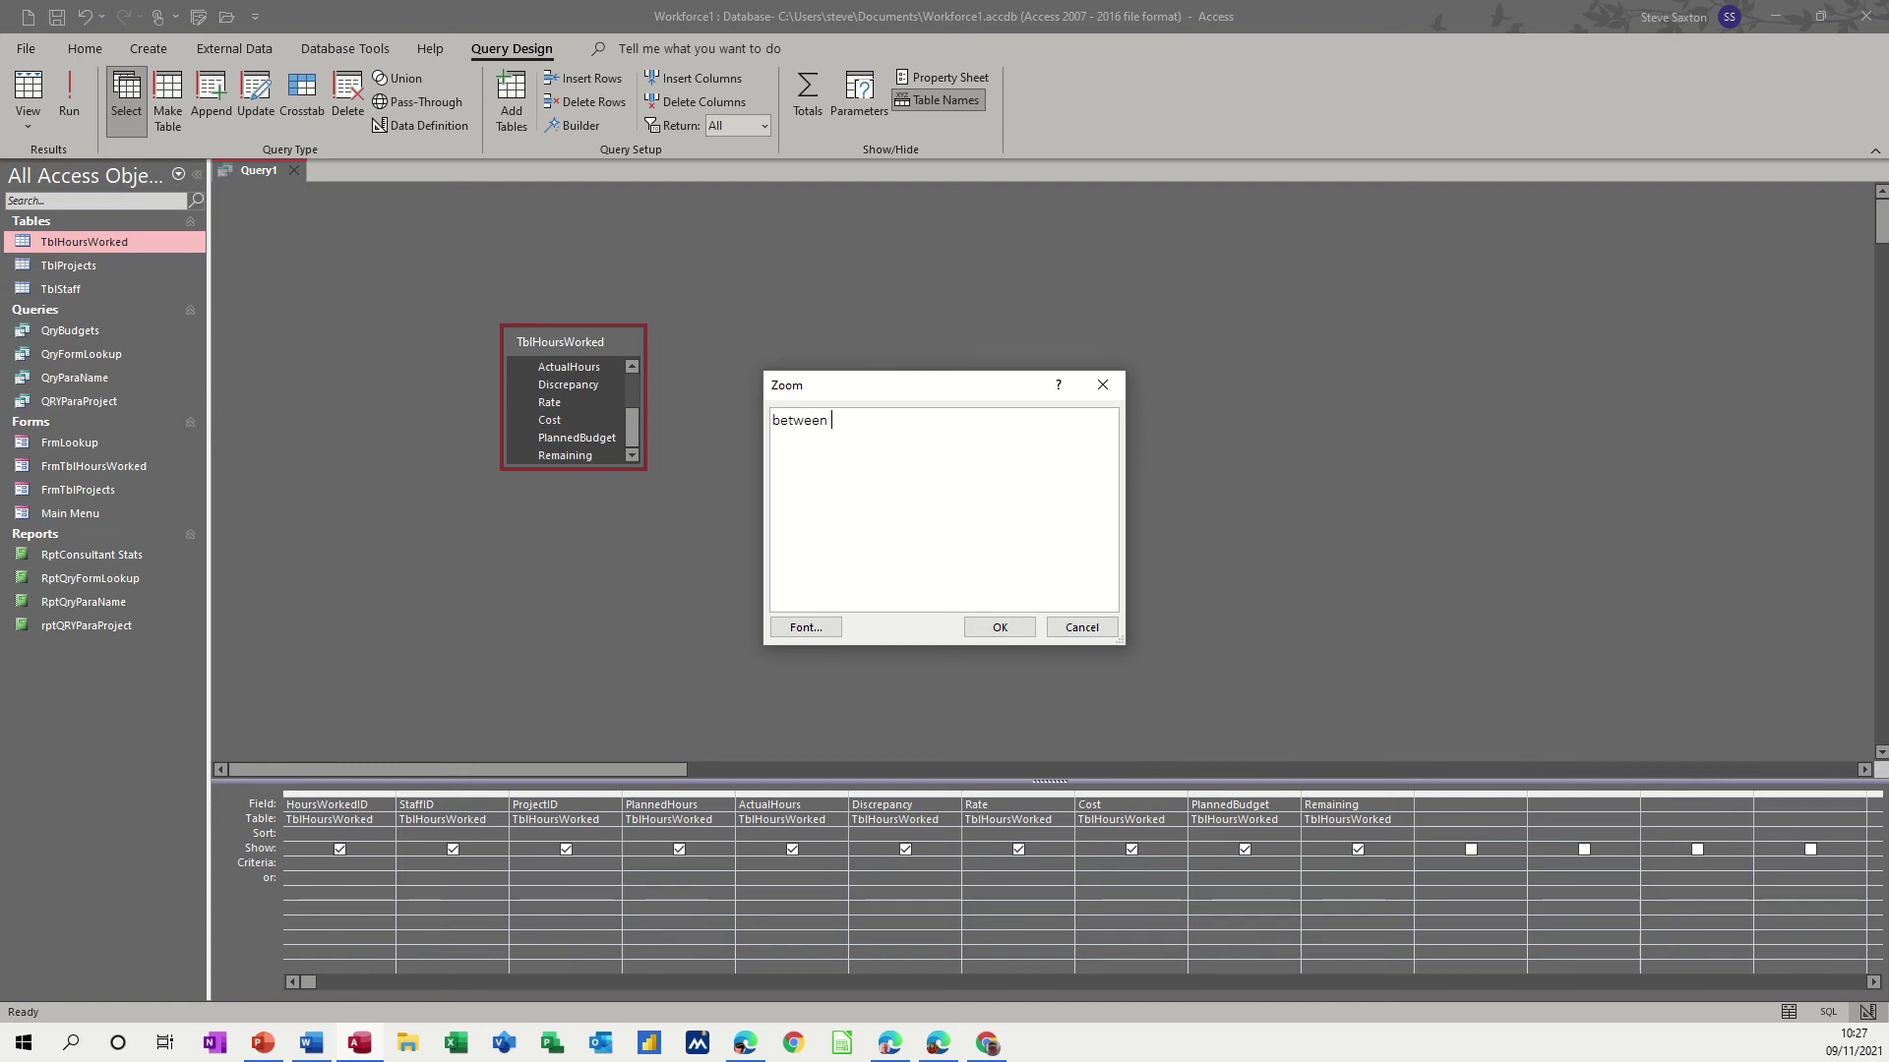
text( 10)
text( and )
text(20)
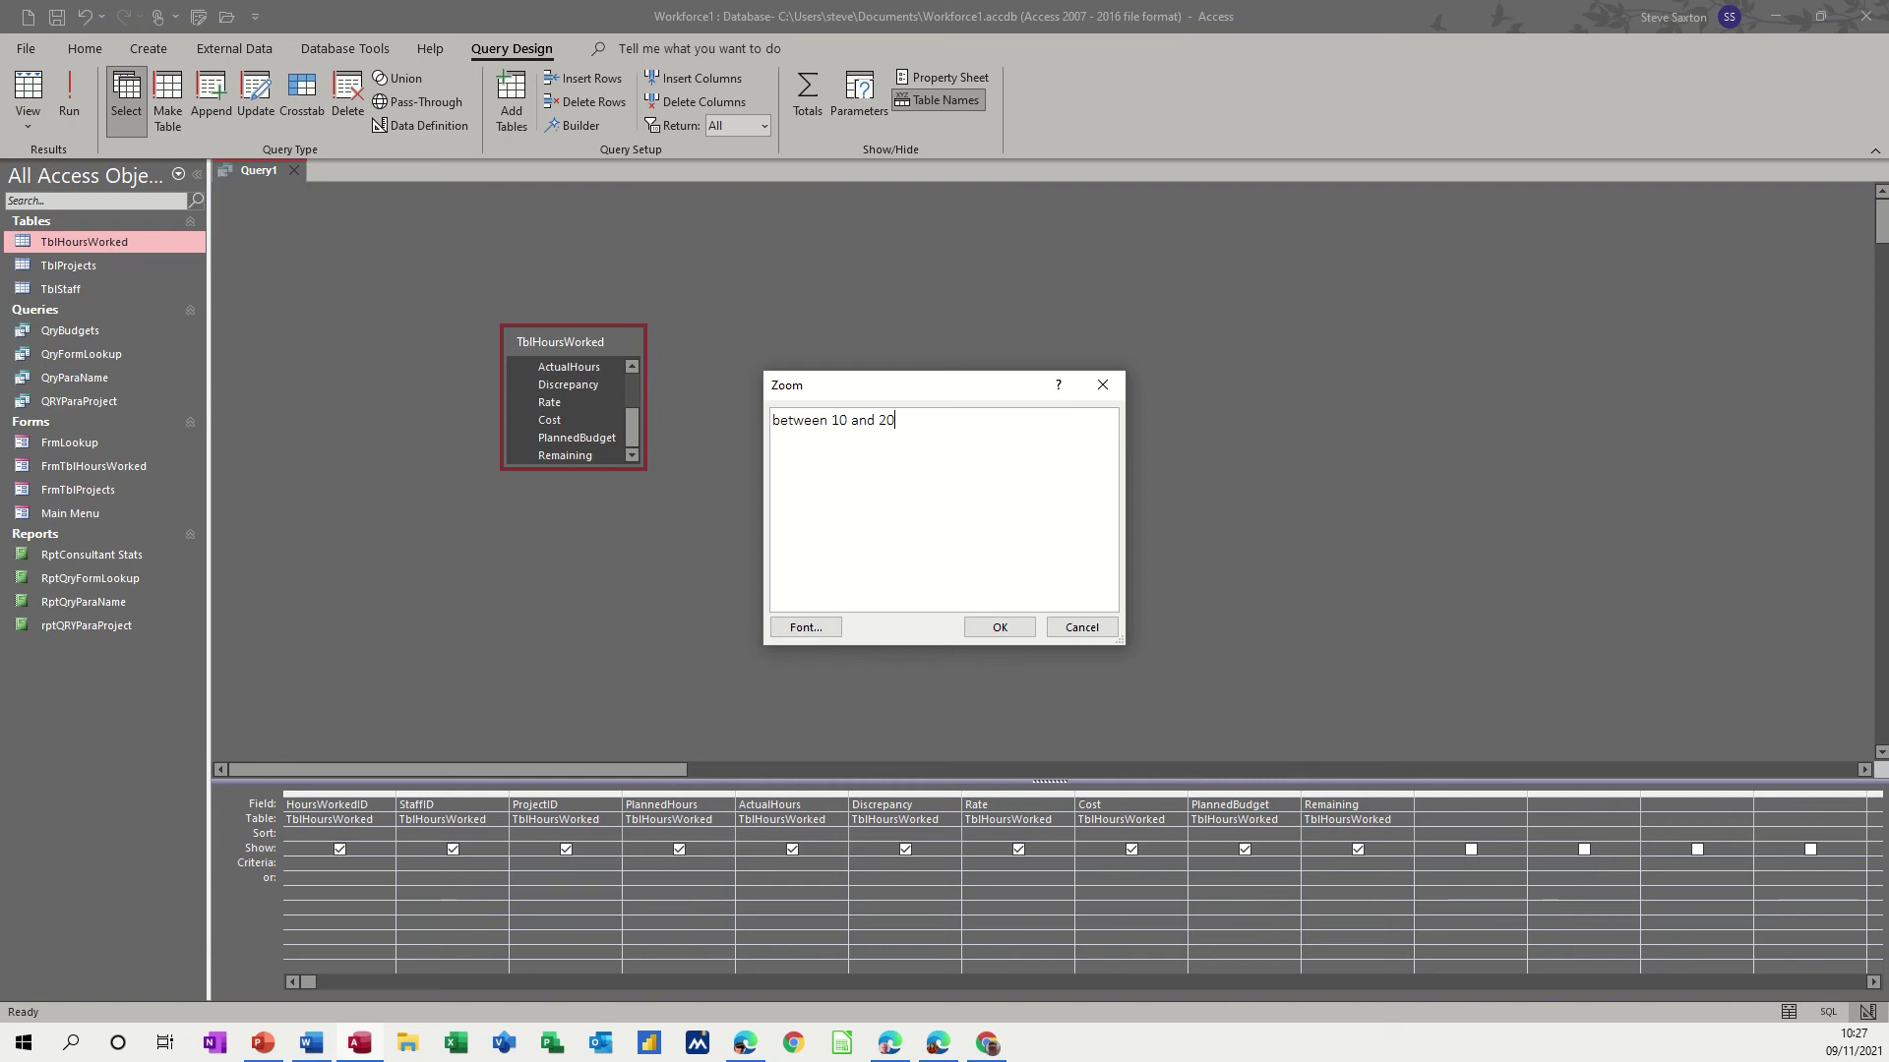
click(1019, 632)
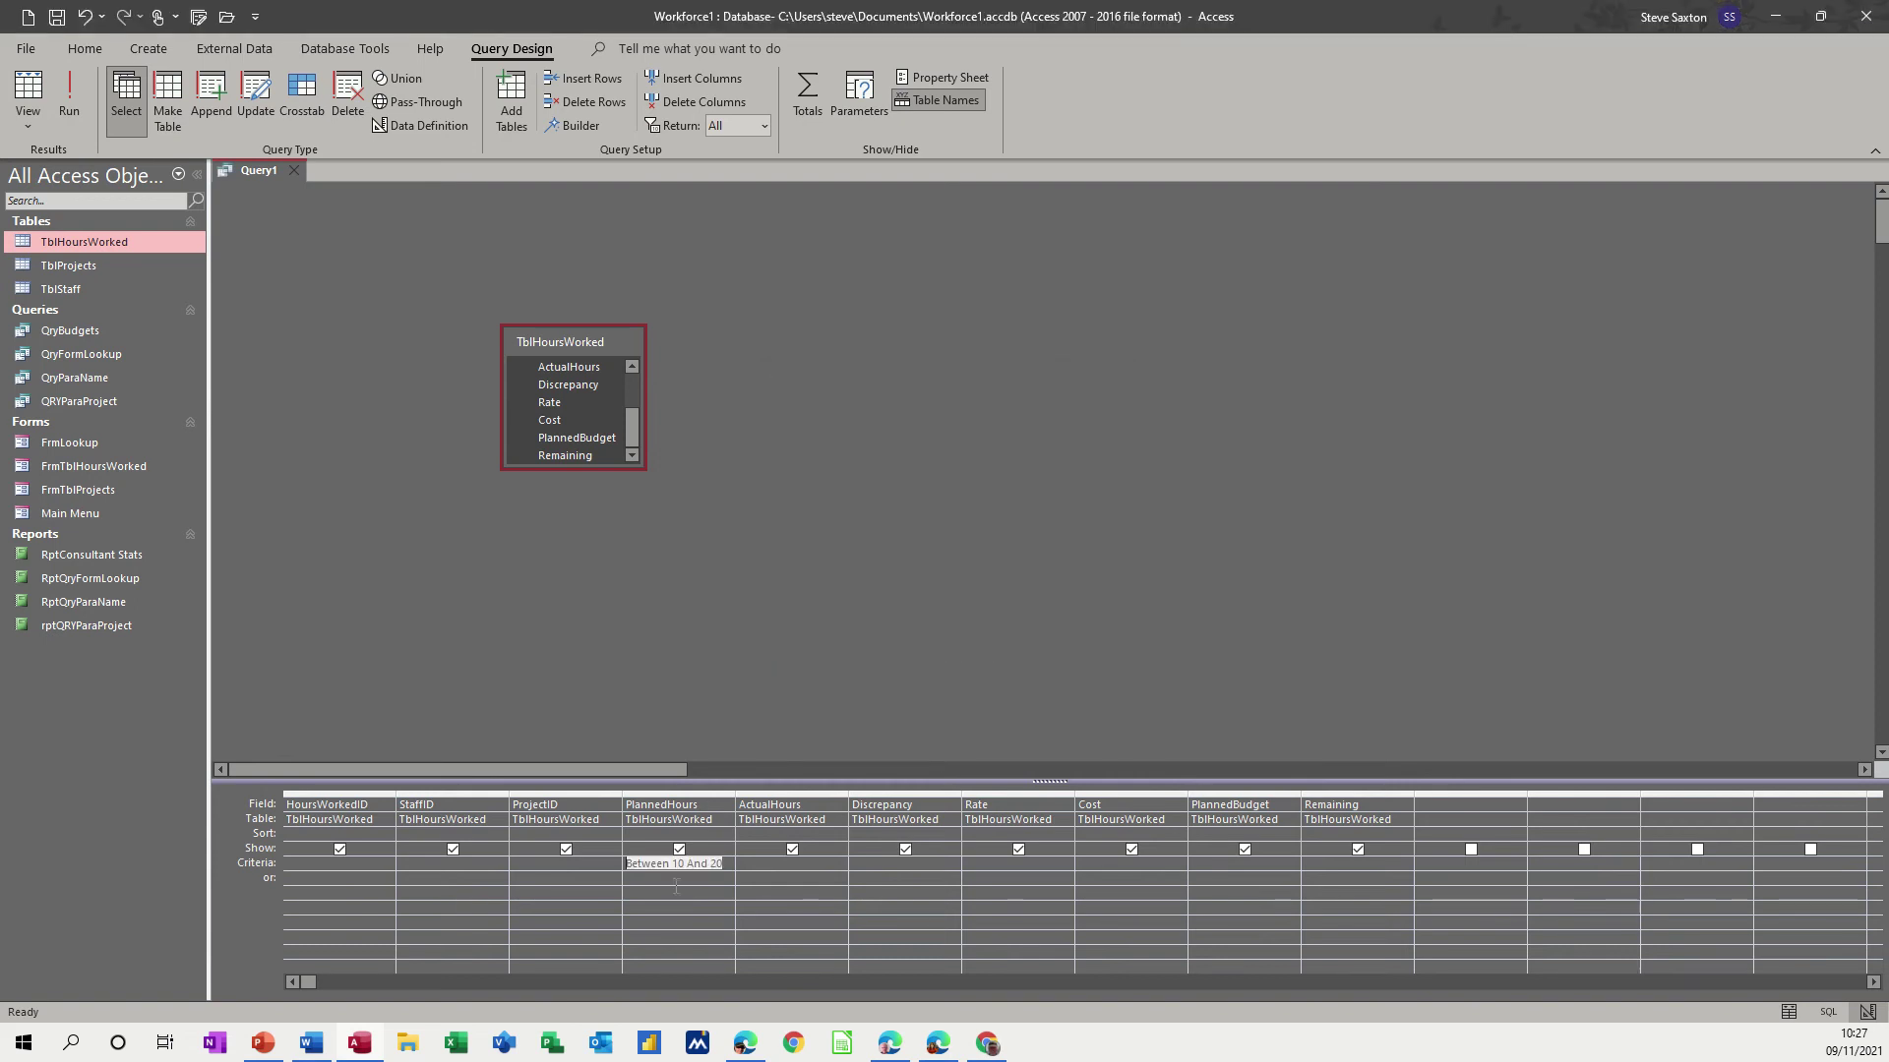
click(68, 104)
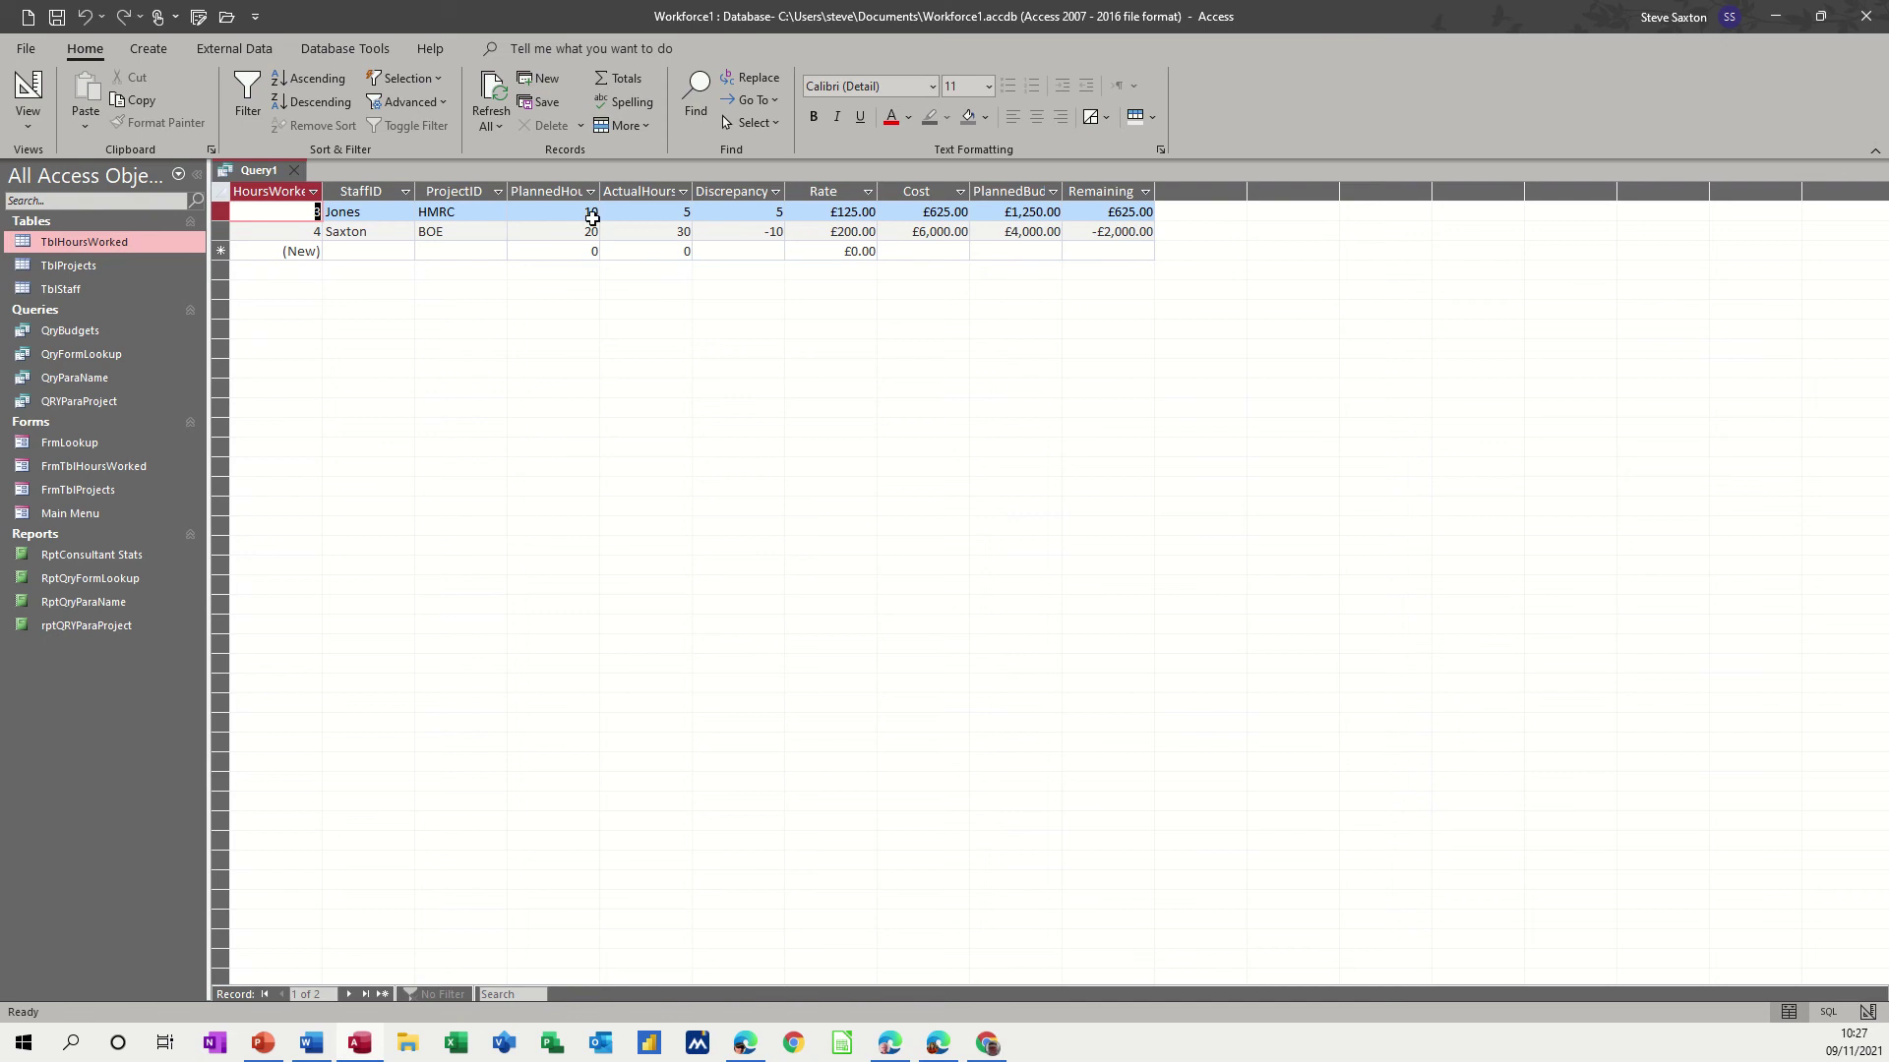
click(28, 90)
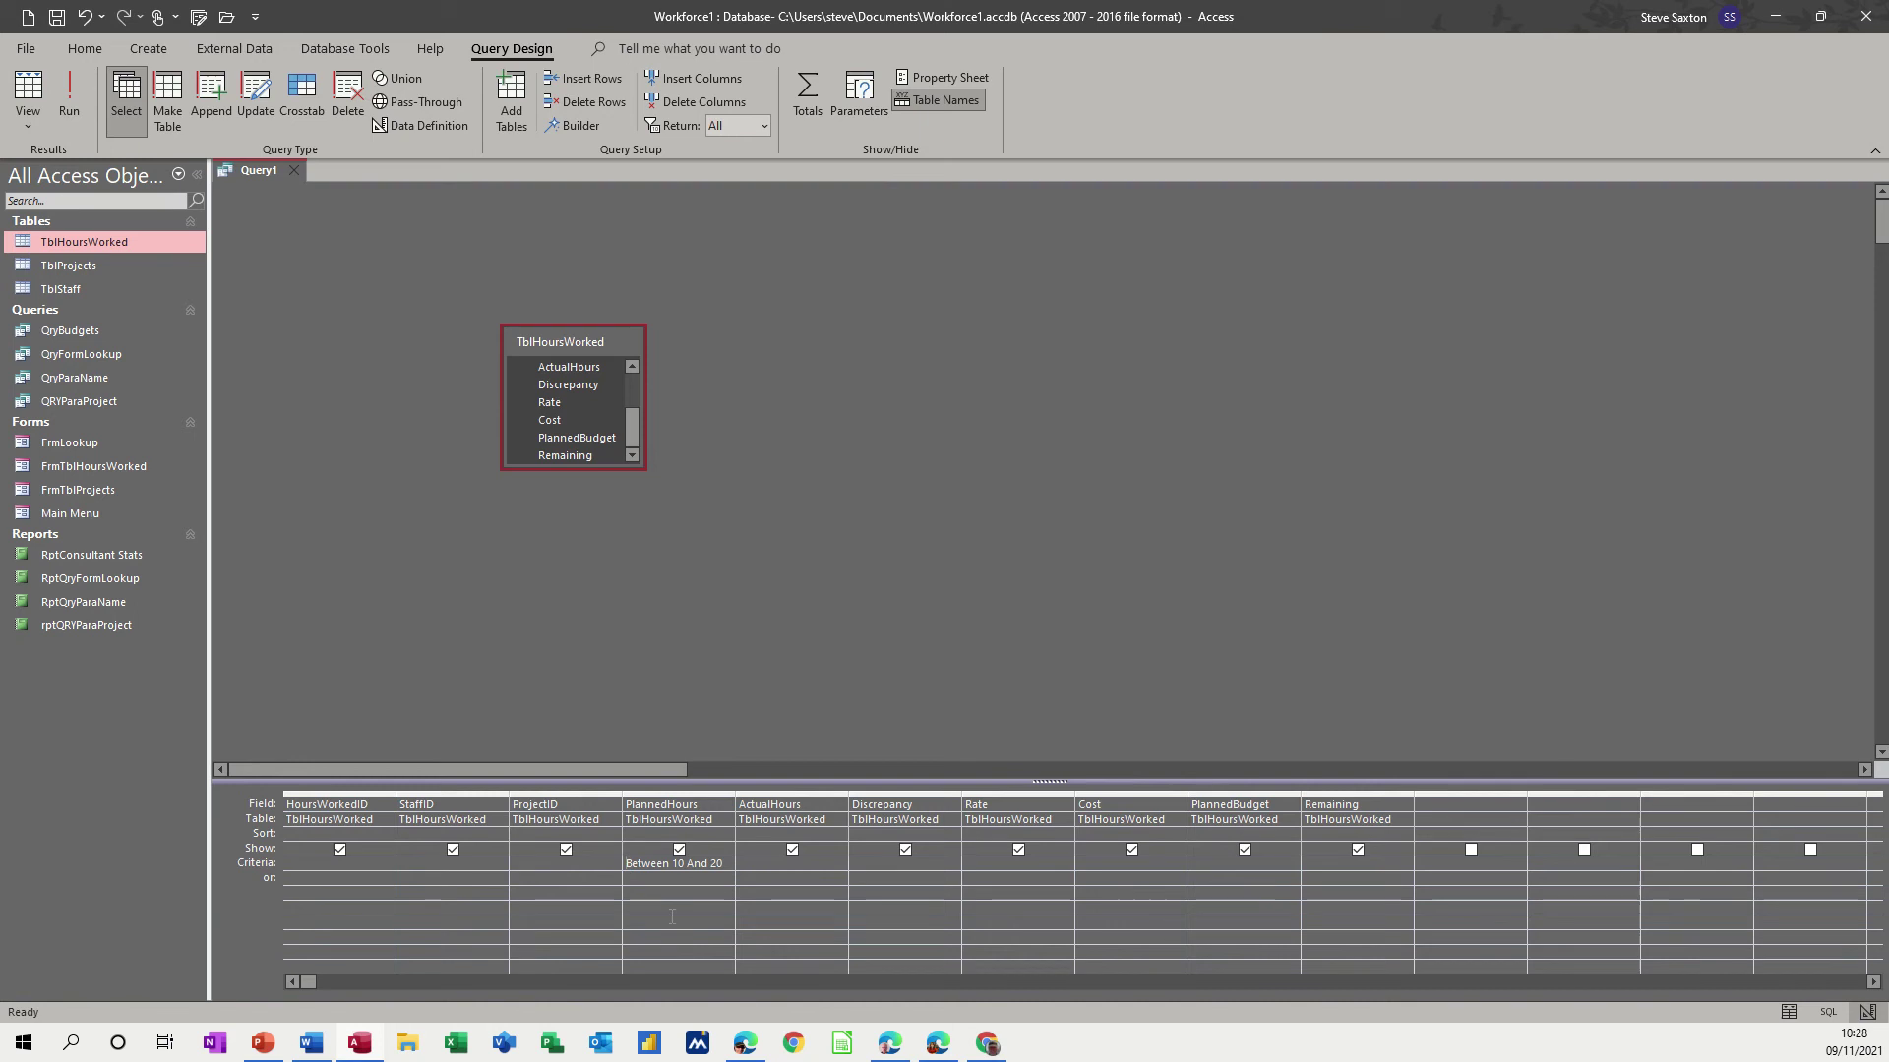
- Delete the 'Between 10 And 20' text from the PlannedHours criteria cell
key(BackSpace)
key(BackSpace)
key(BackSpace)
key(BackSpace)
key(BackSpace)
key(BackSpace)
key(BackSpace)
key(BackSpace)
key(BackSpace)
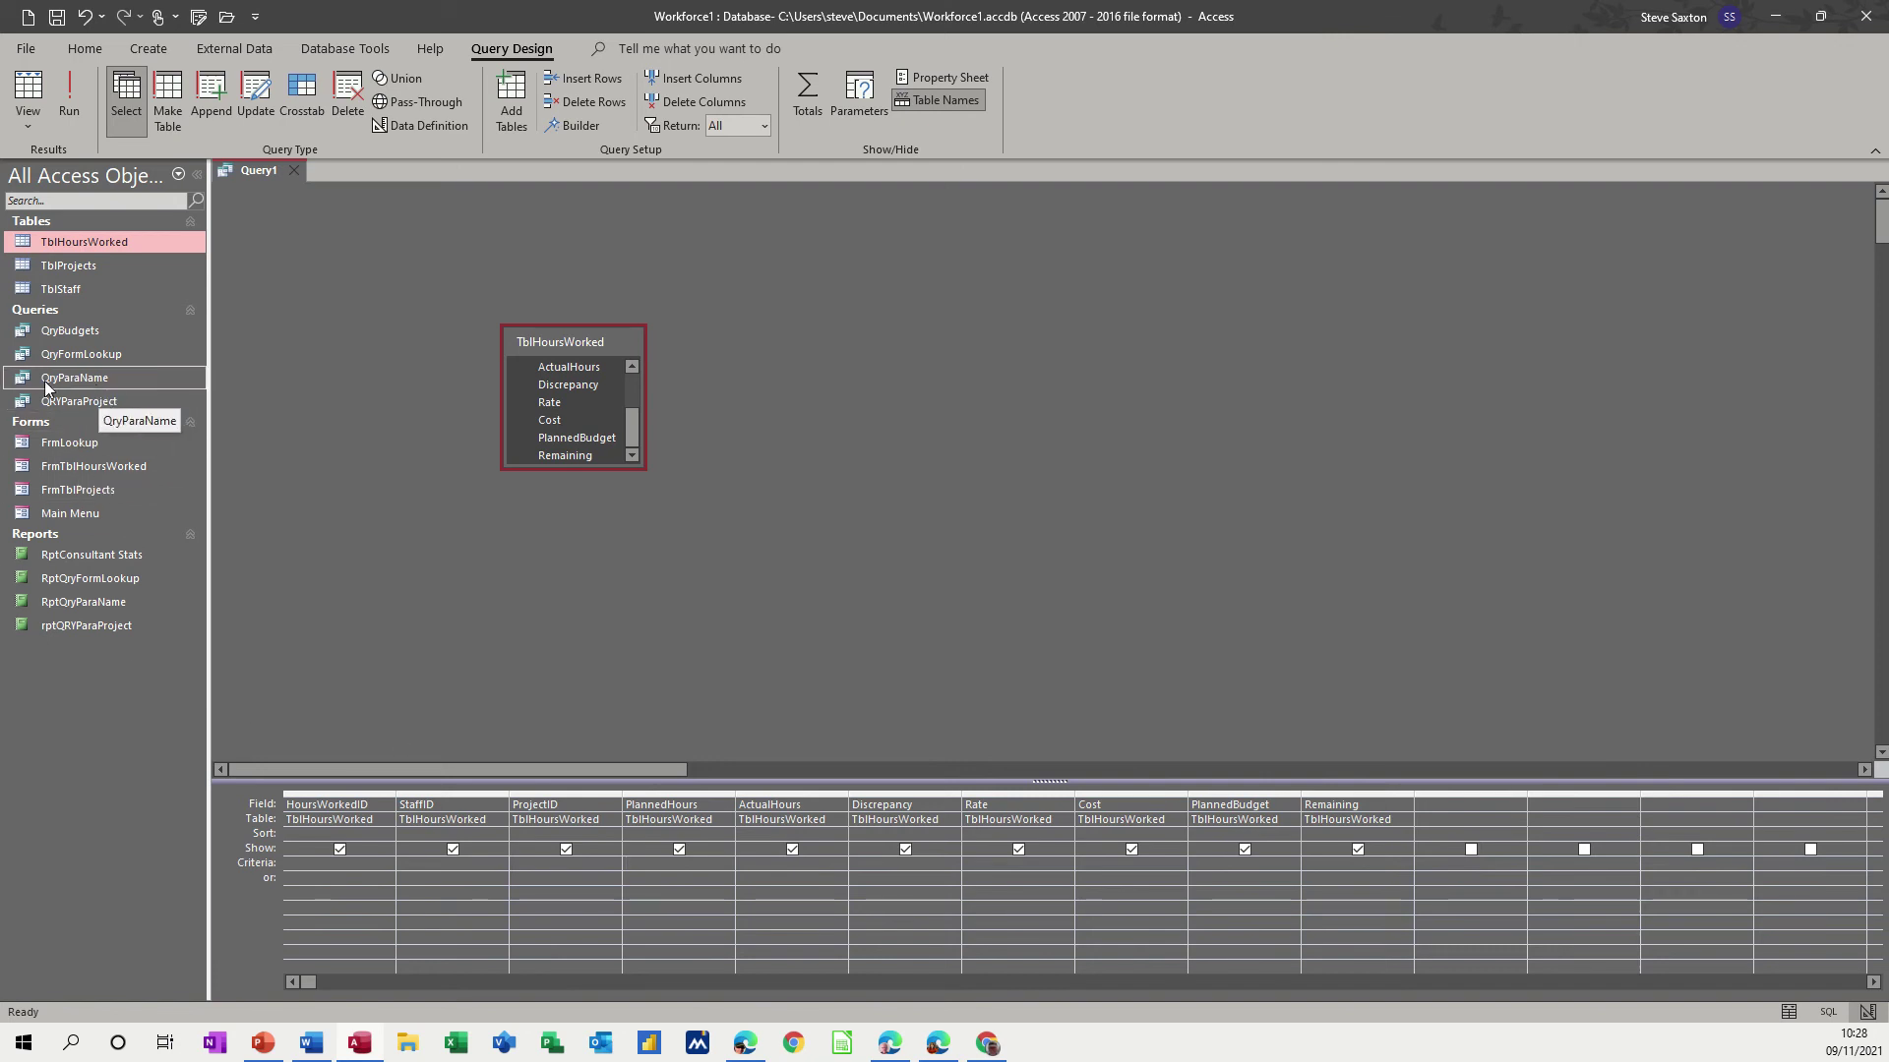
- Run QryParaName with a name entered, then view its design
double_click(97, 381)
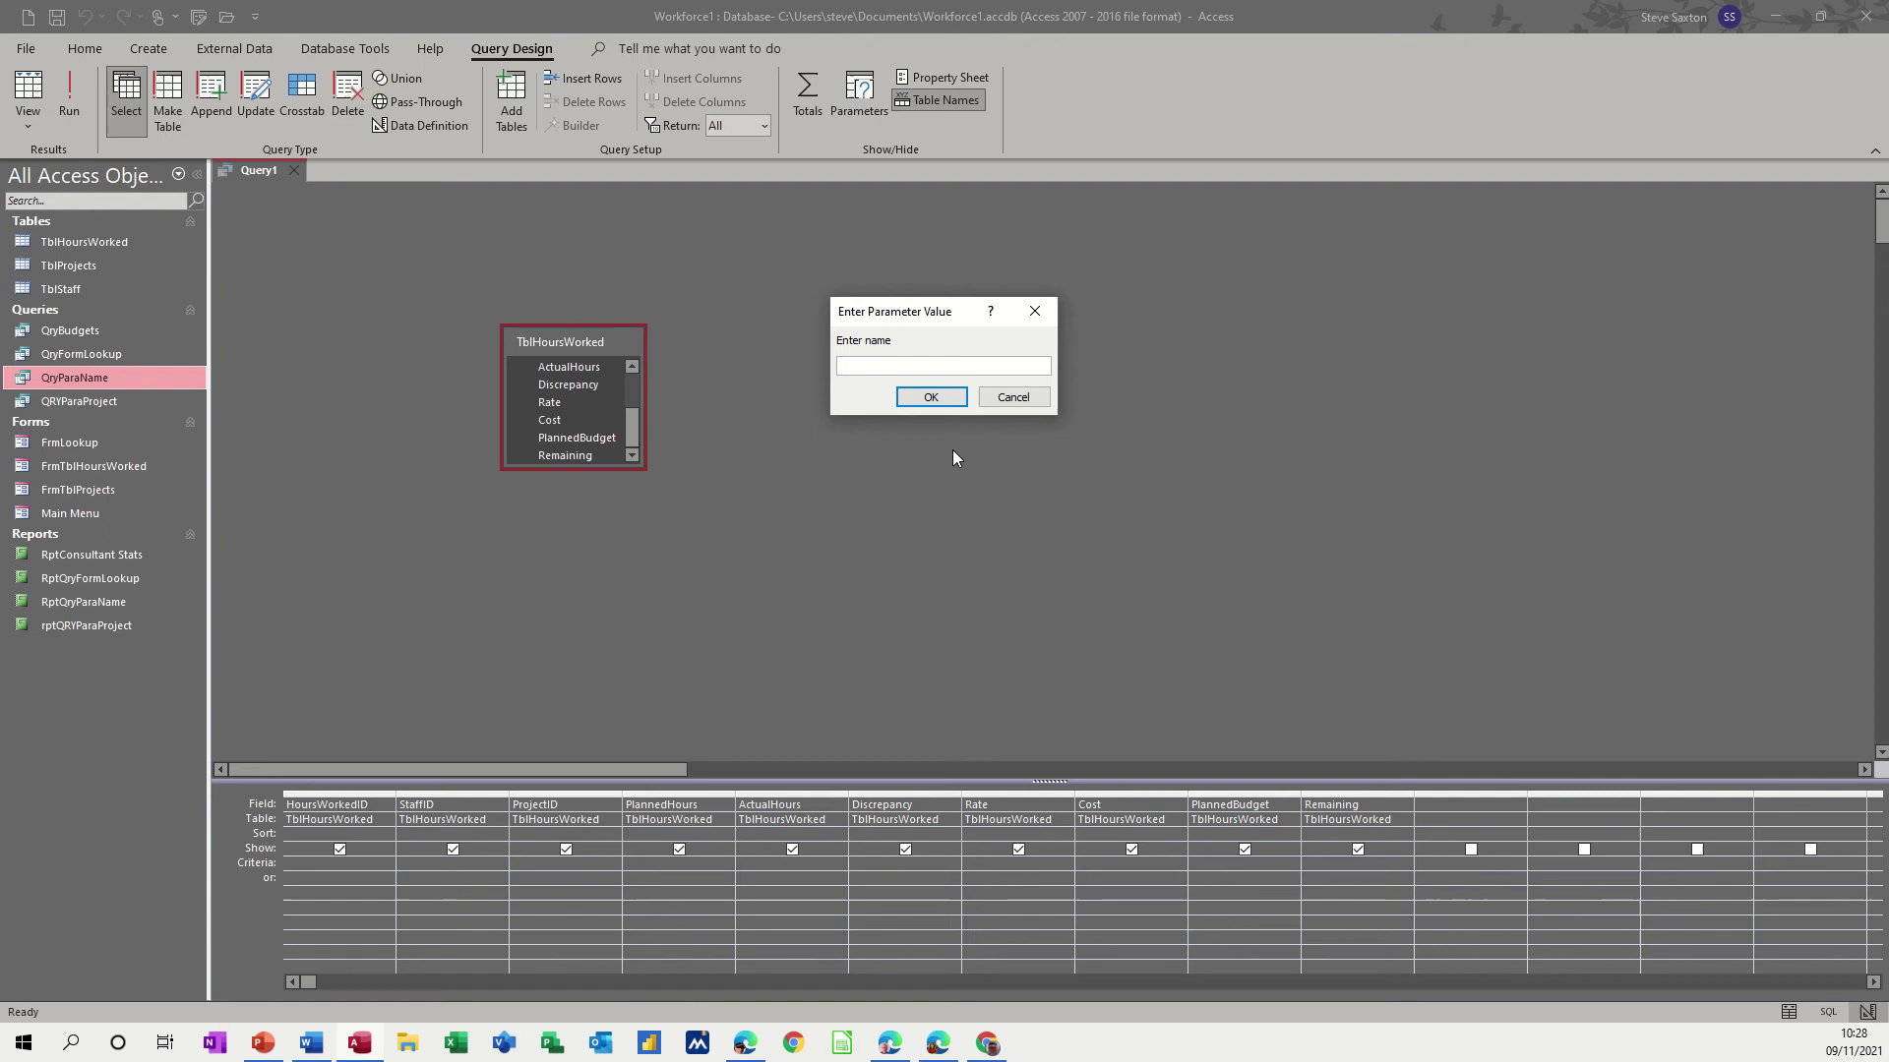
text(sax)
text(ton)
key(Return)
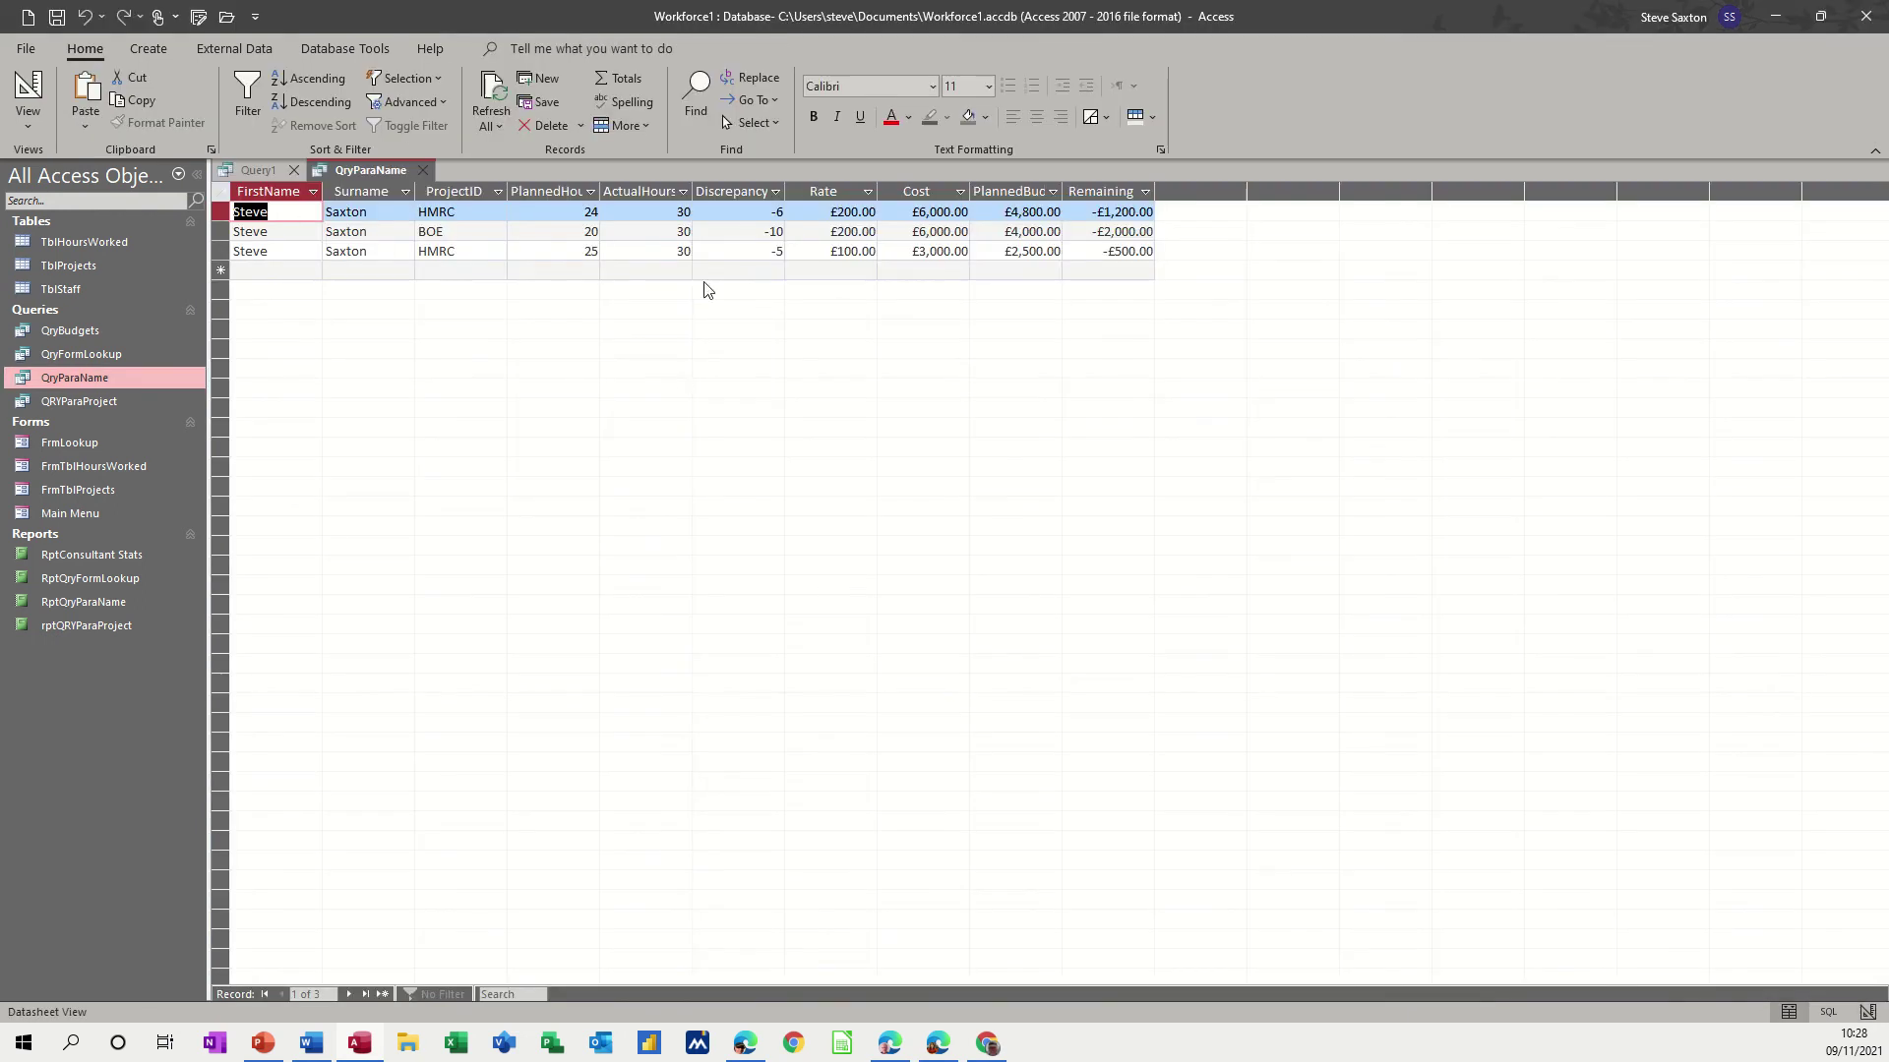
click(29, 91)
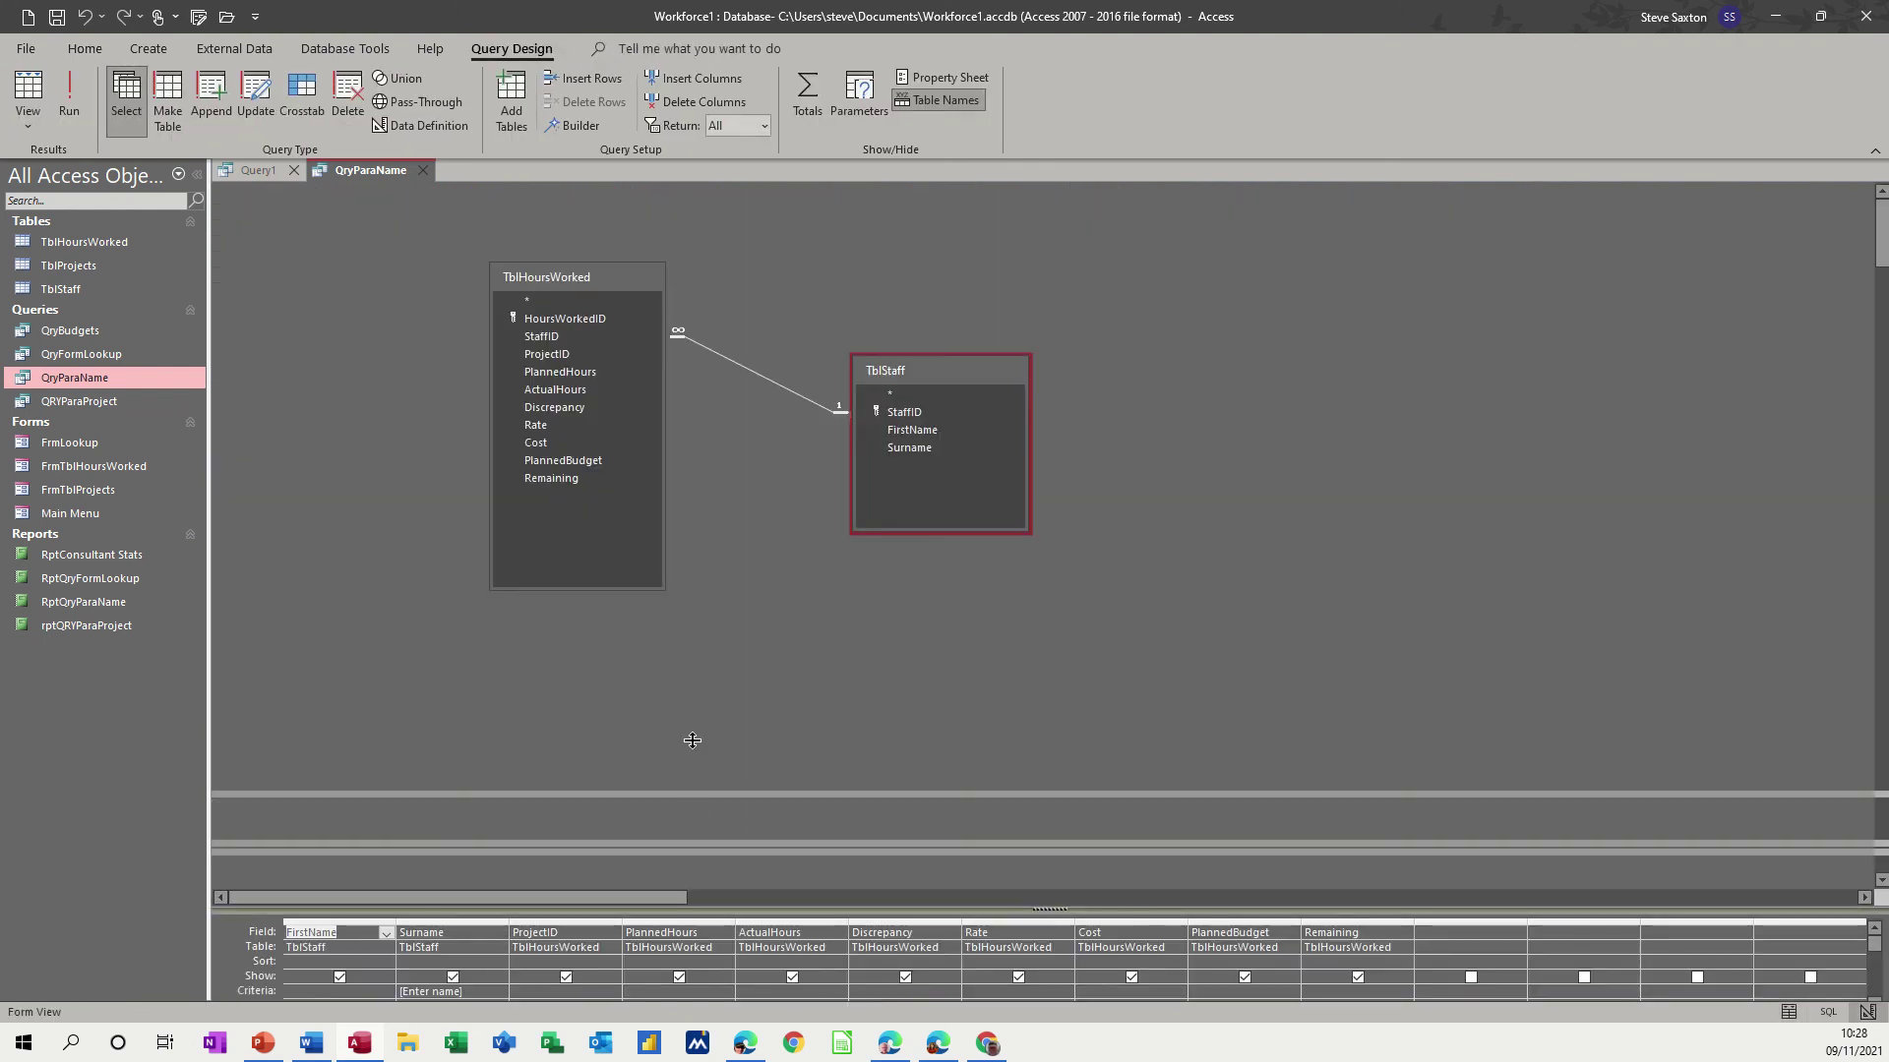
- Enlarge the grid, close QryParaName saving its changes, and return to Query1's PlannedHours criteria
drag(694, 879, 695, 674)
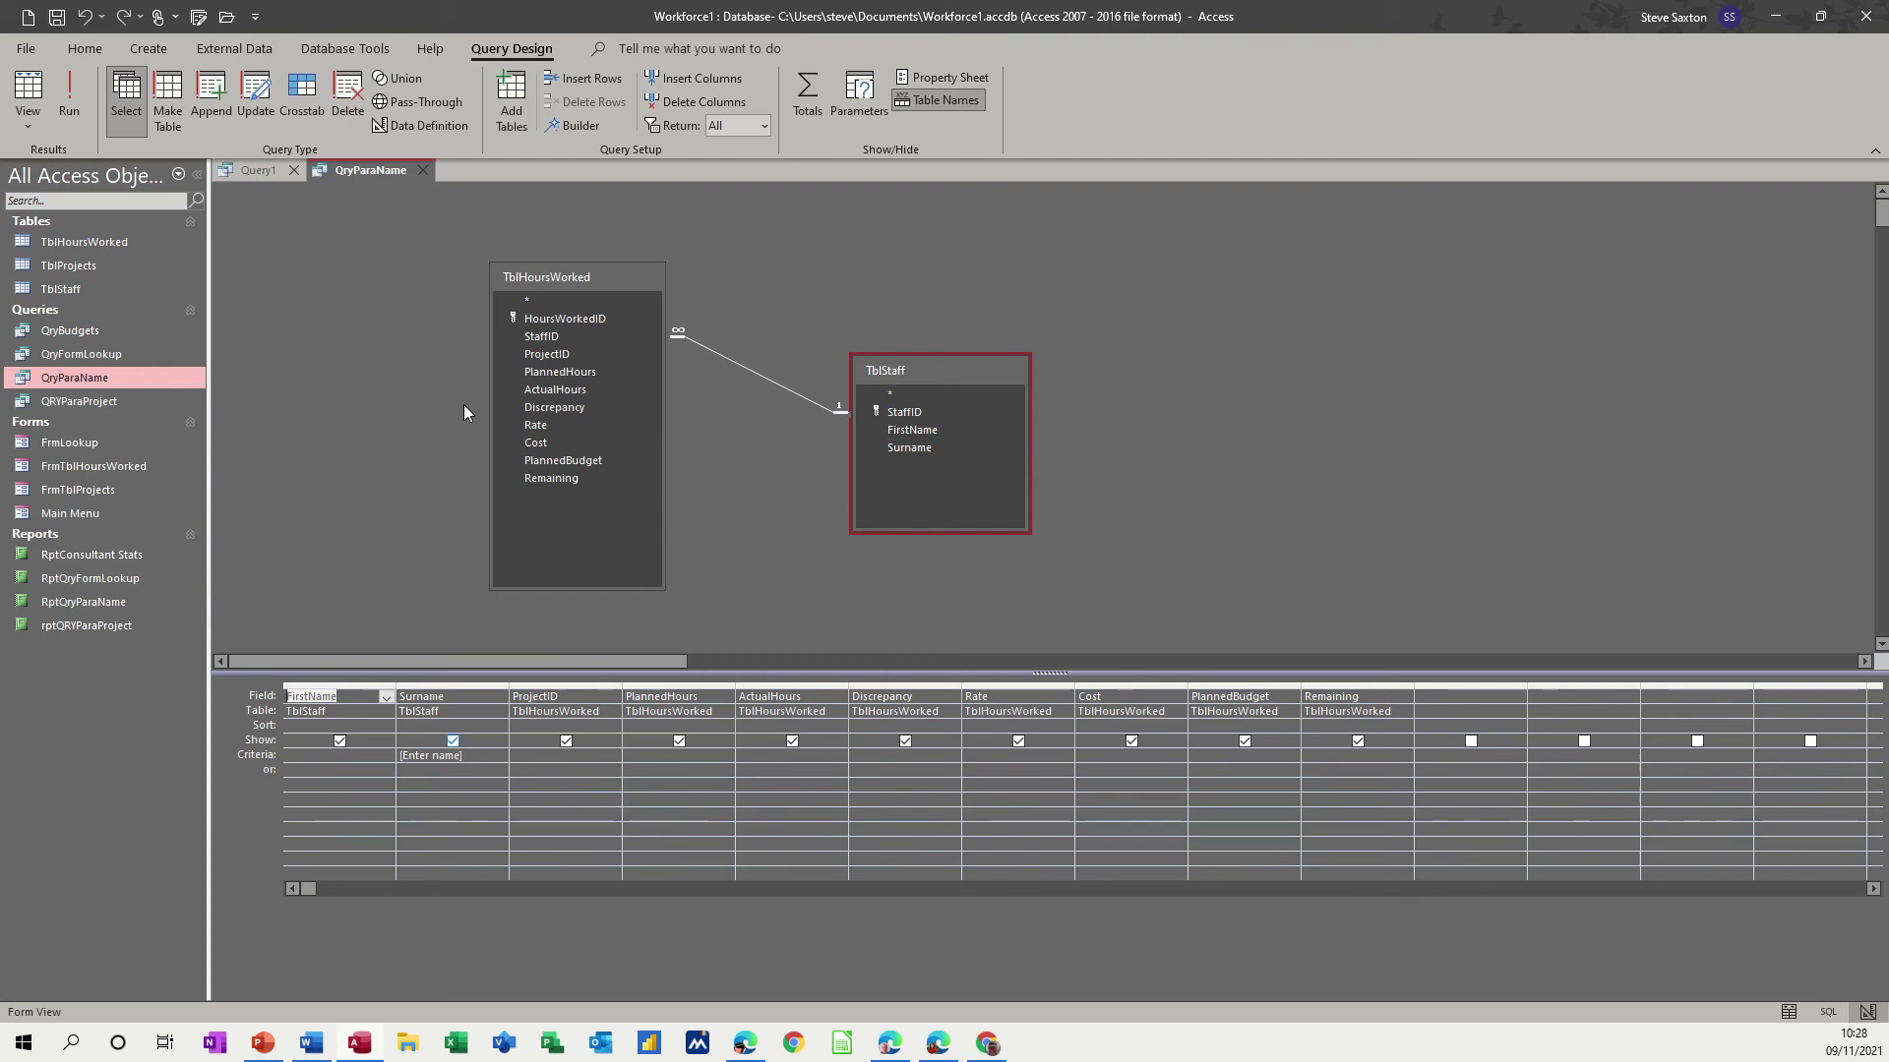
click(423, 172)
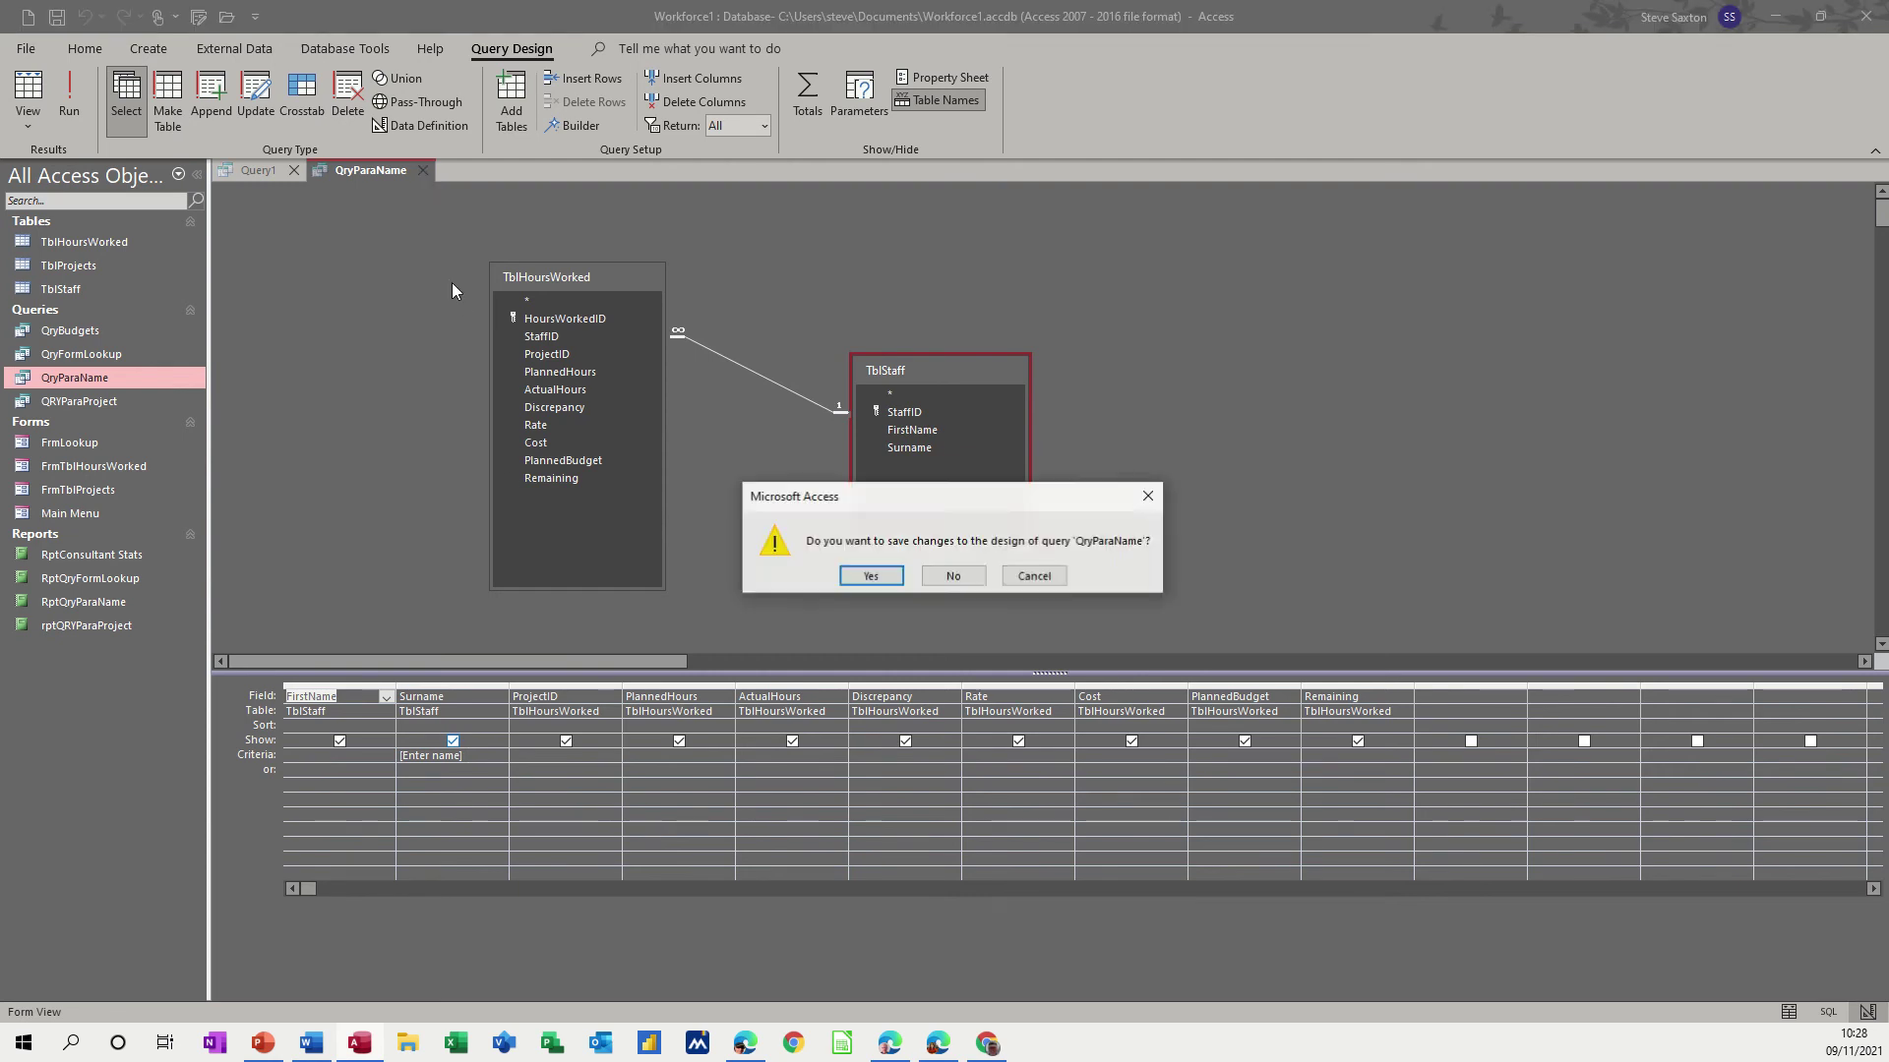
click(869, 576)
click(645, 866)
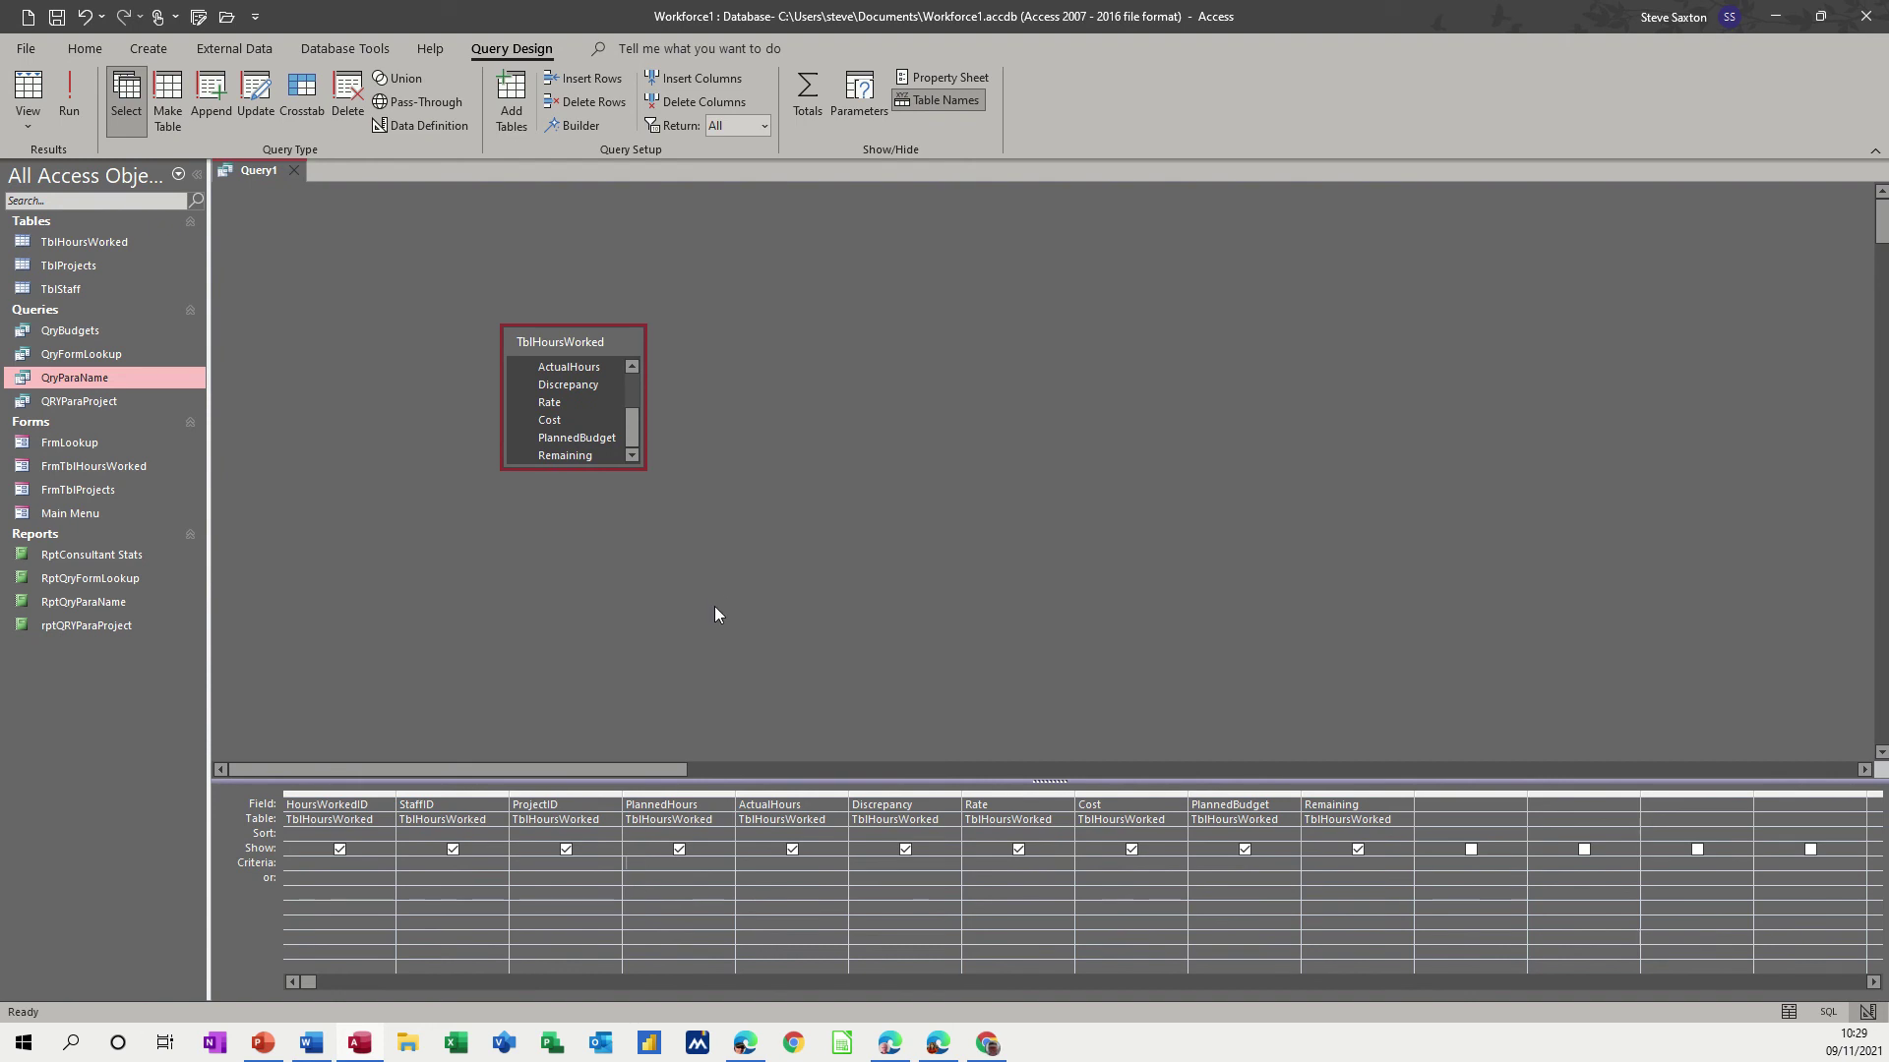
- Enter 'Between [Enter first number] and [Enter second number]' as the PlannedHours criteria in Zoom
key(shift+F2)
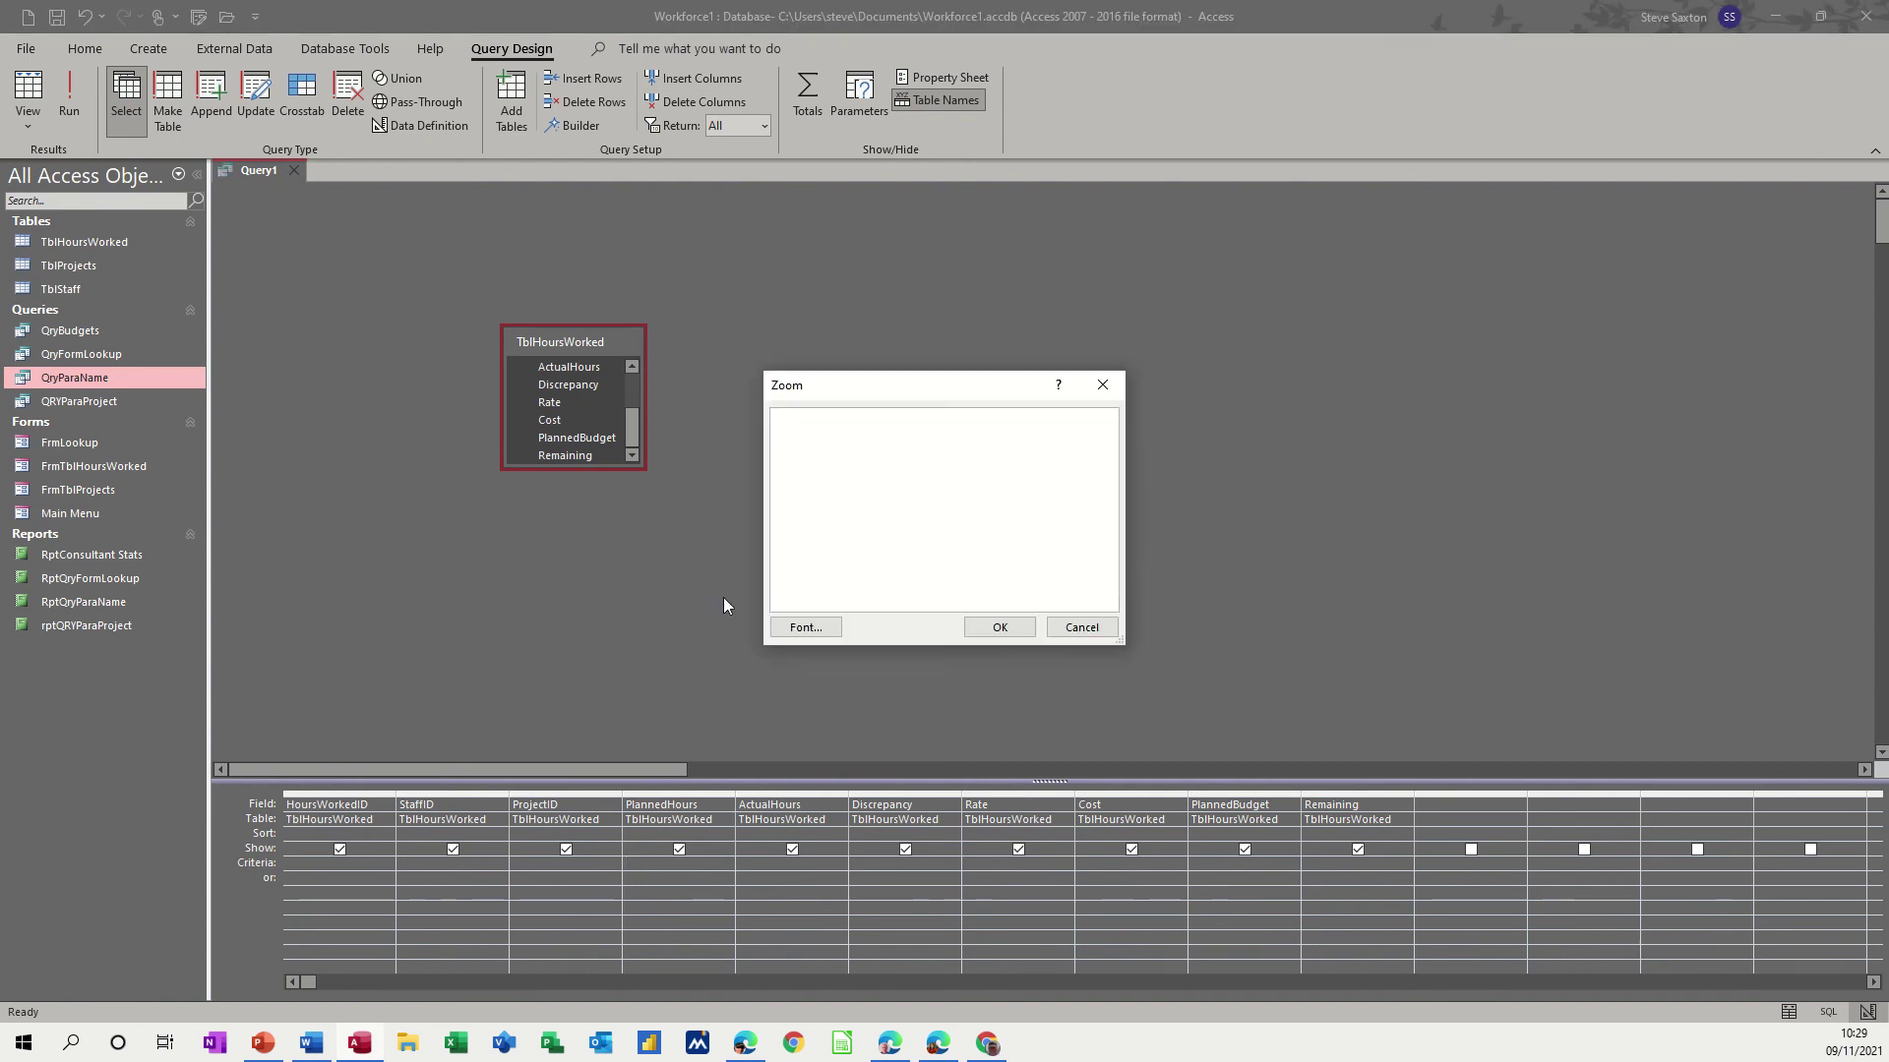
text(Be)
text(tween [)
text(Enter )
text(first )
text(number)
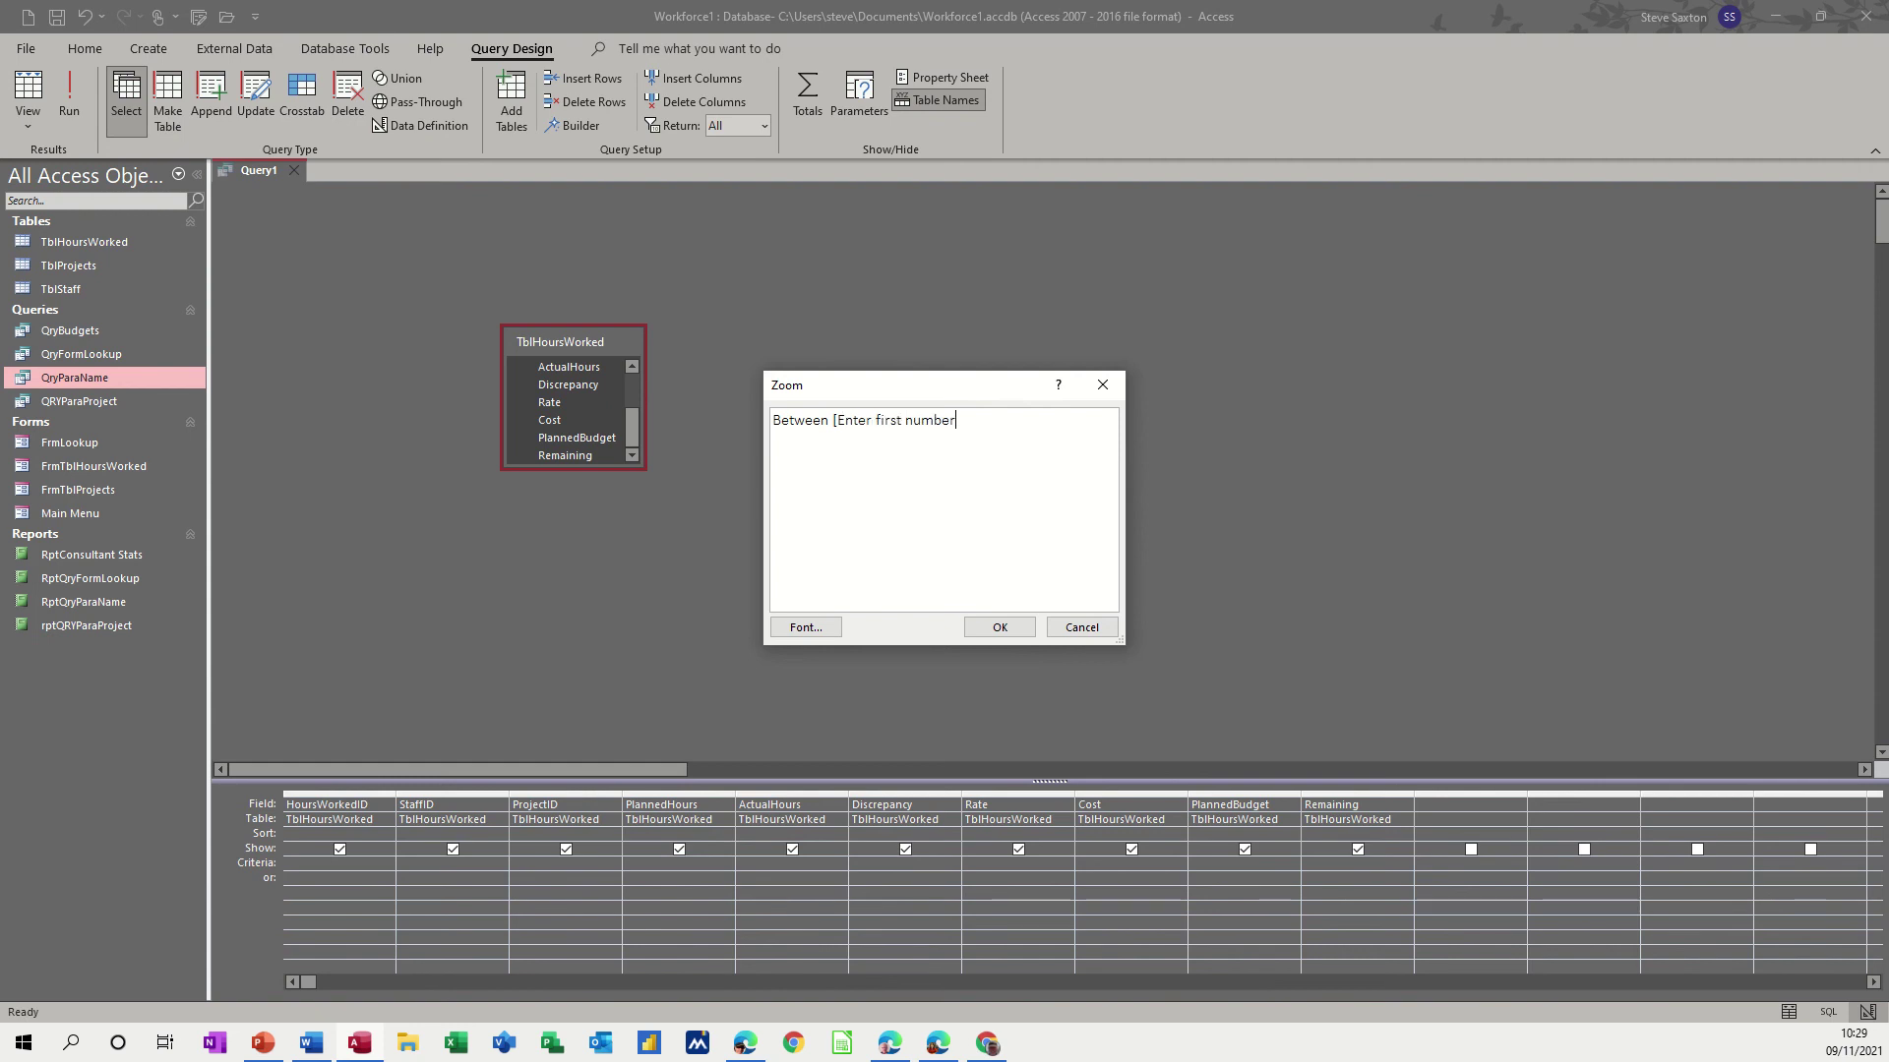
text(] )
text(and [)
text(Ente)
text(r)
text( second)
text( num)
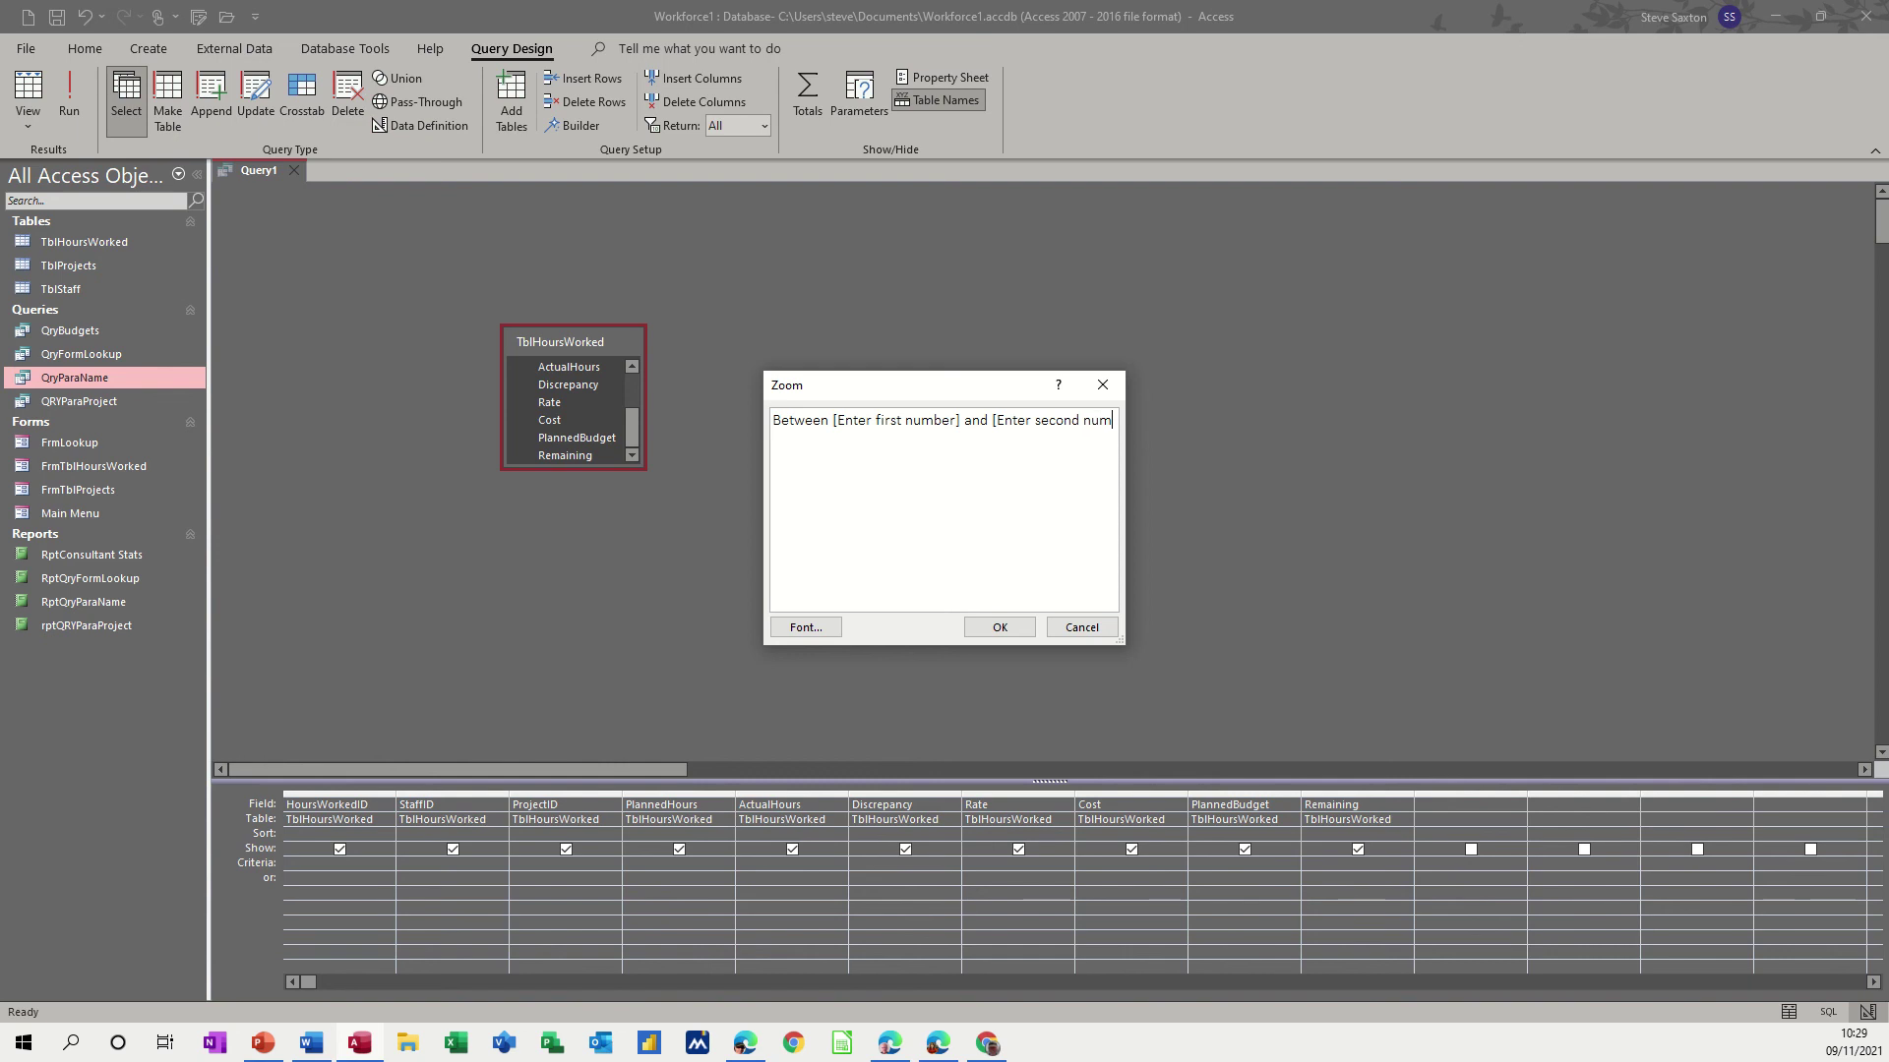
text(ber)
click(994, 626)
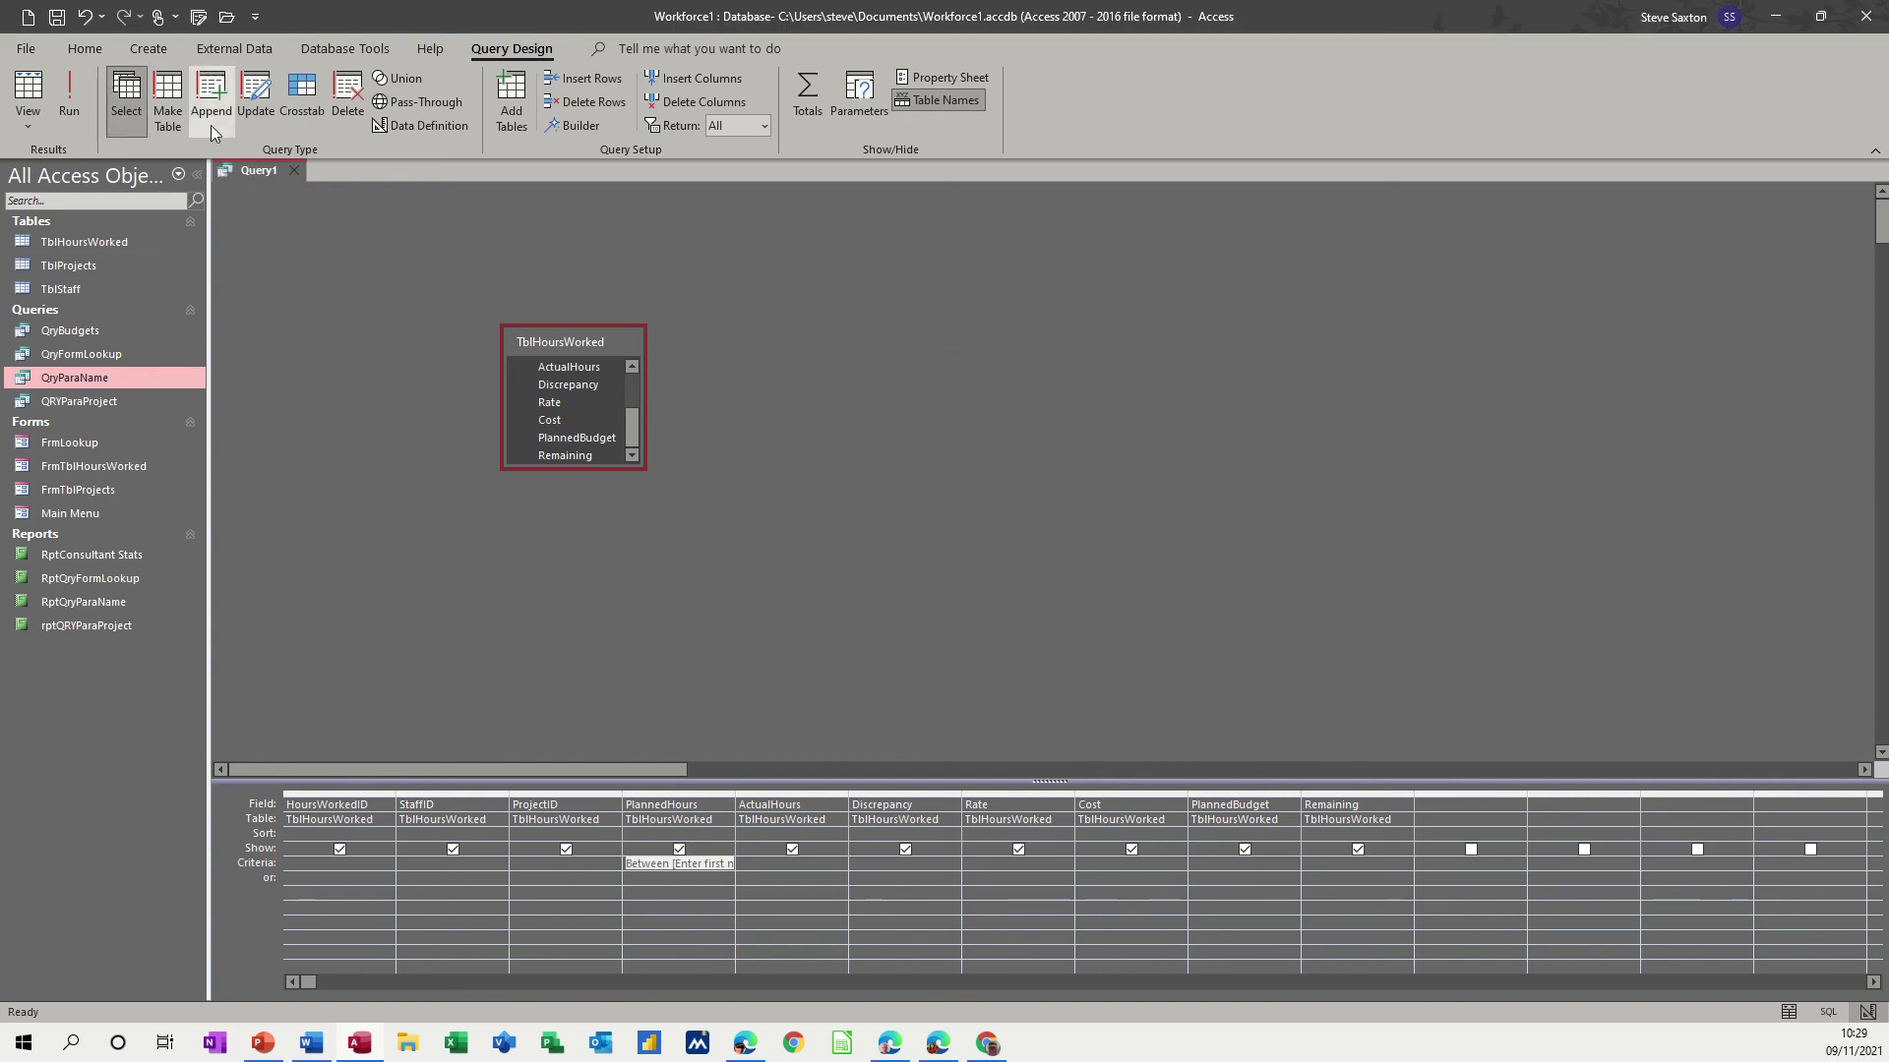
- Run Query1, answering the prompts with 10 and 20
click(72, 89)
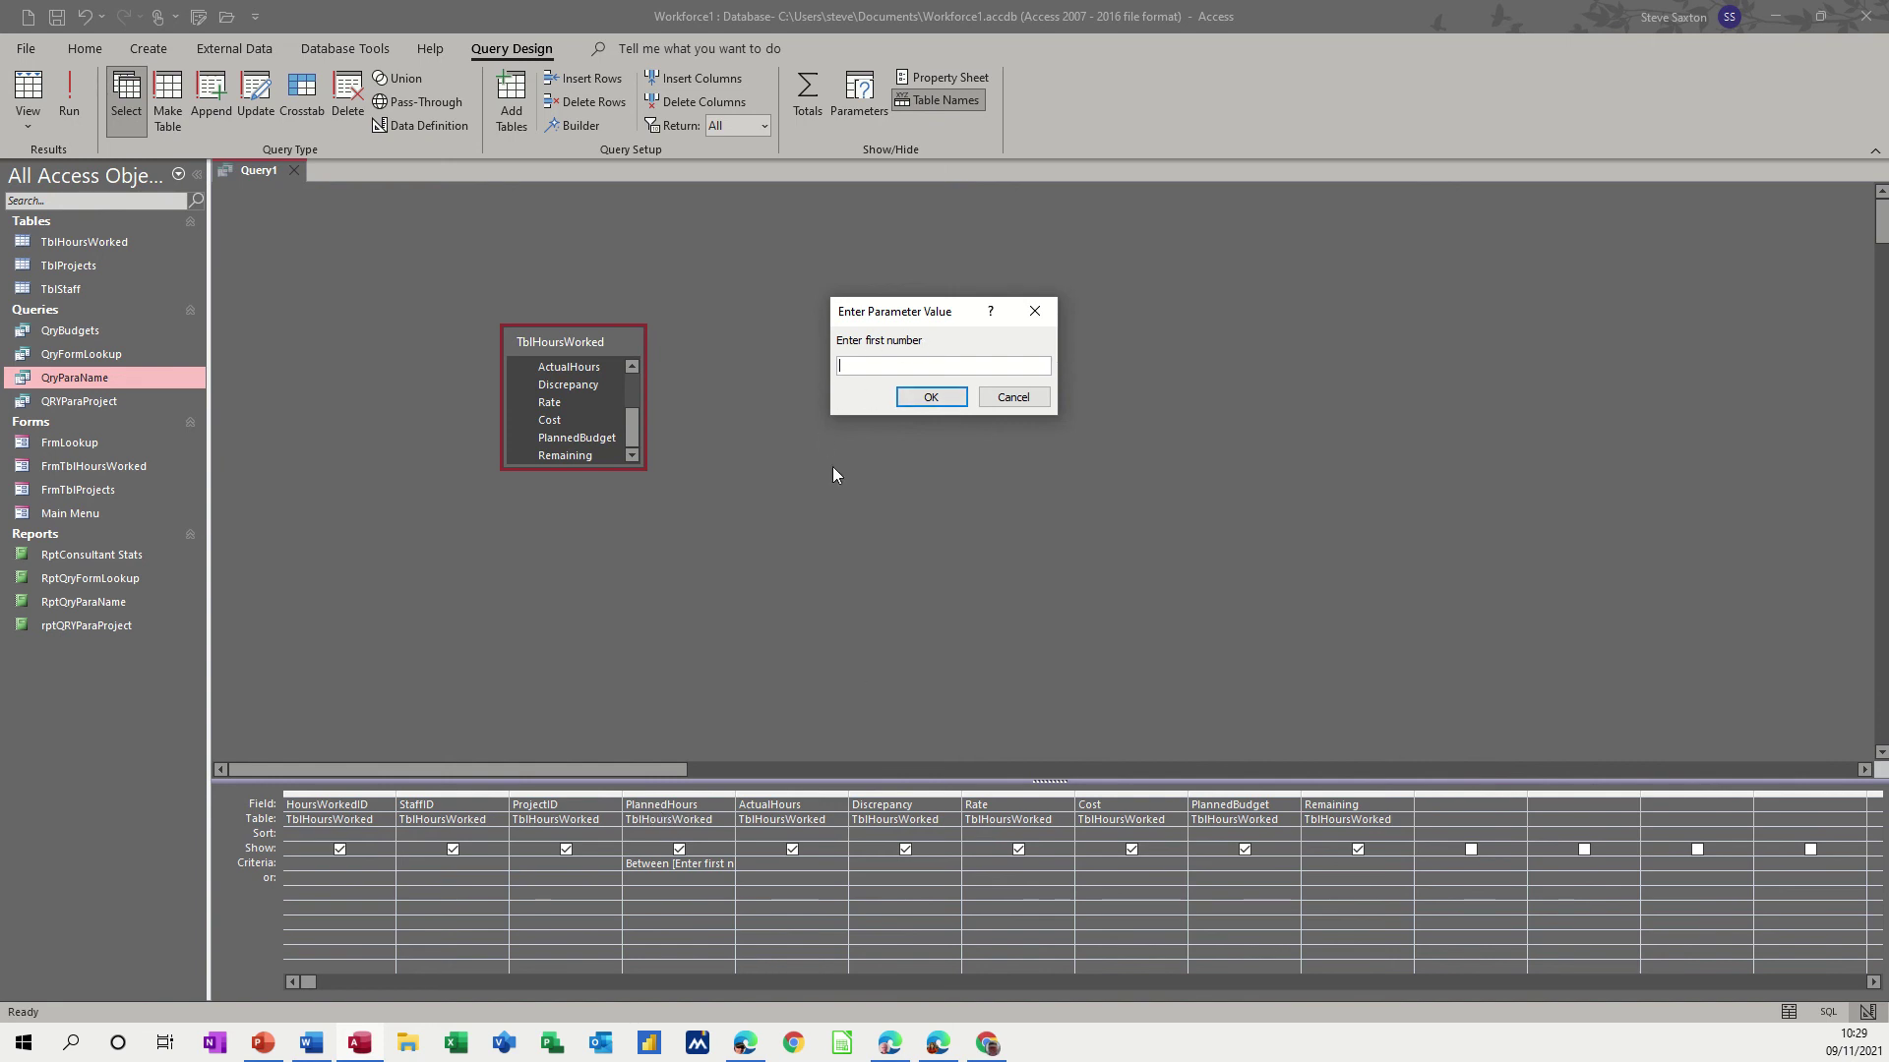
text(10)
key(Return)
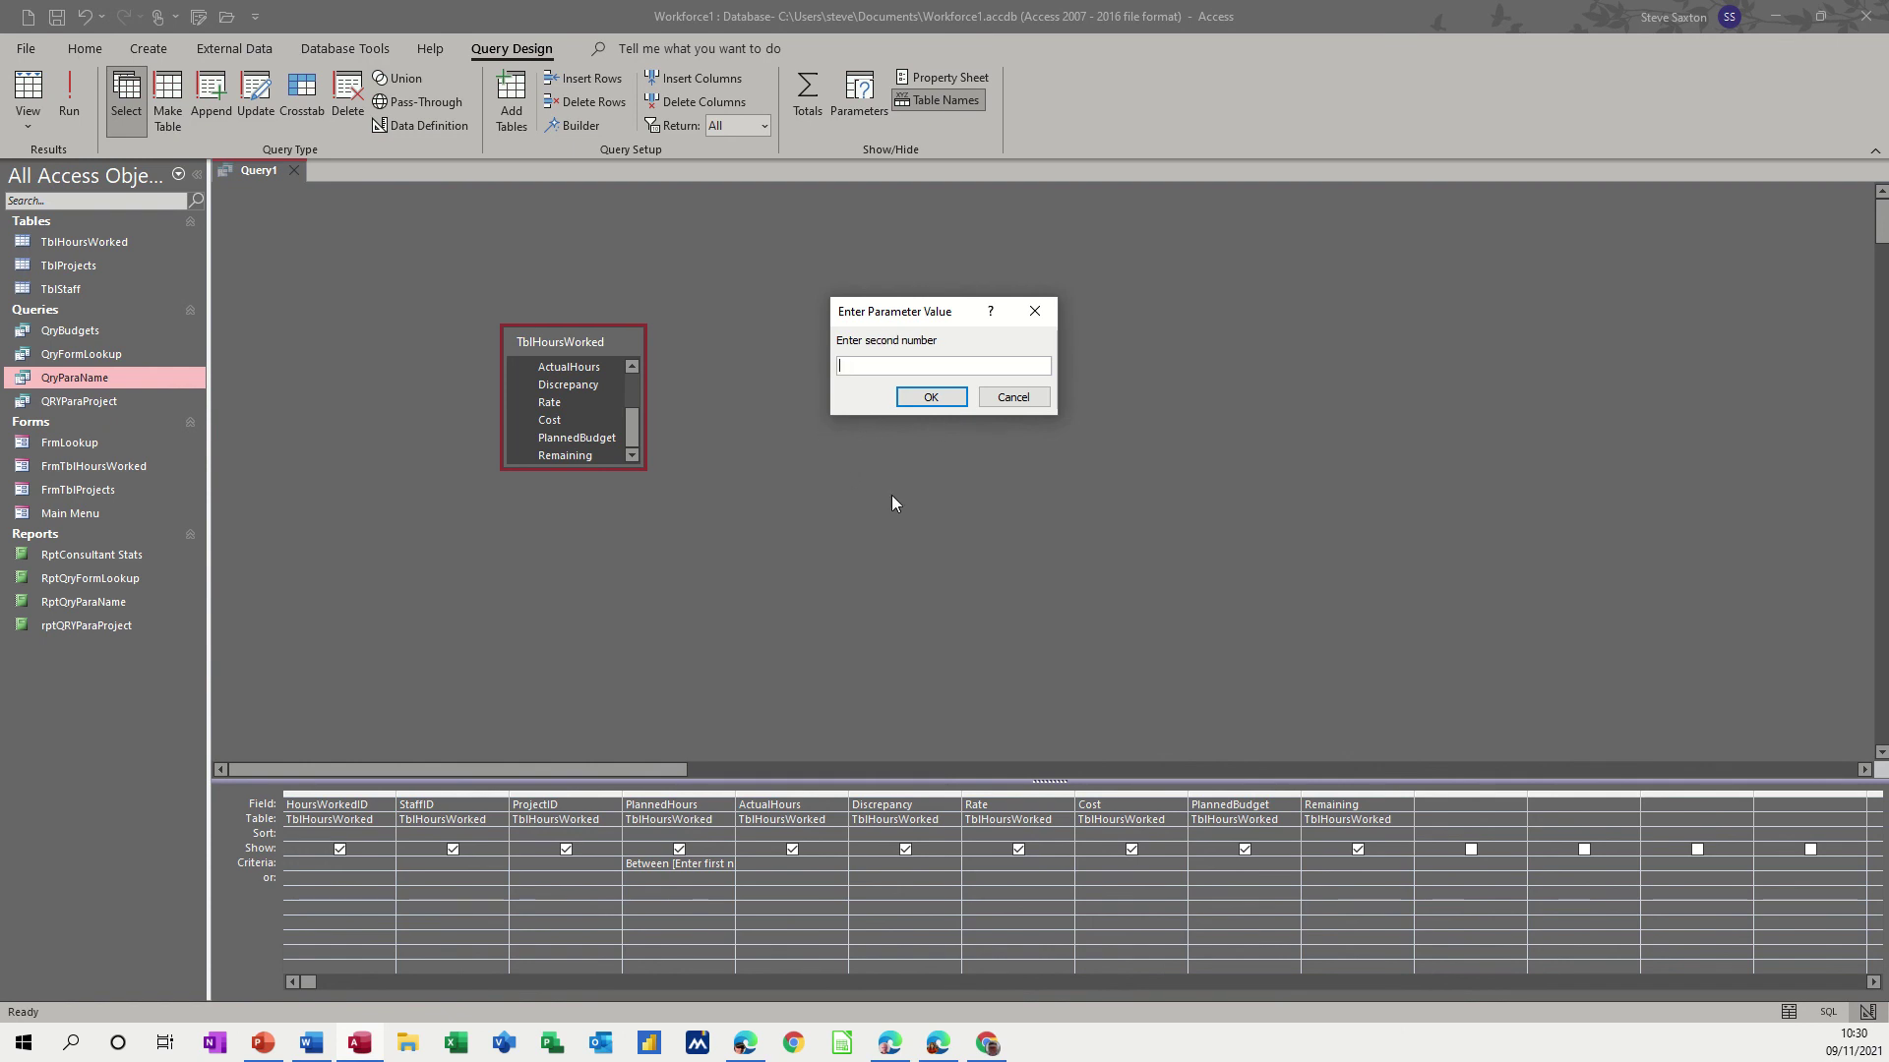
text(20)
key(Return)
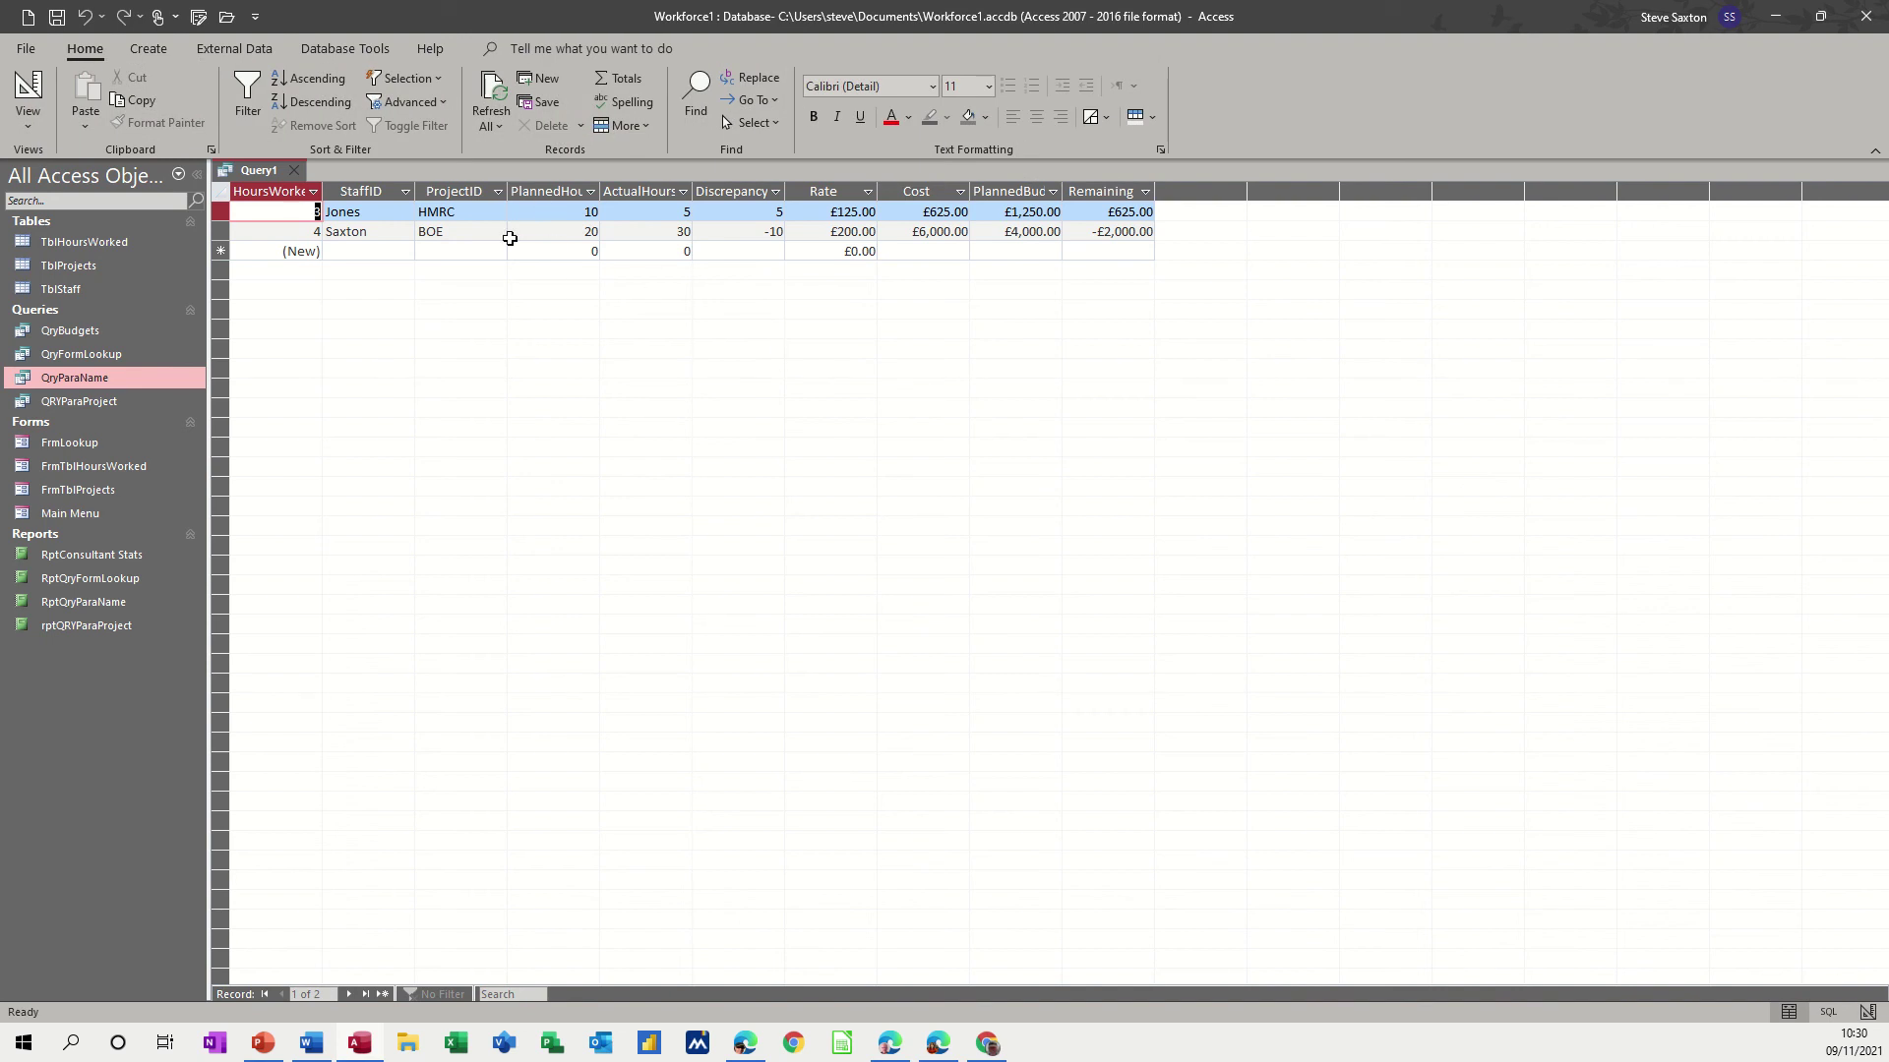
- Rerun Query1 from Design View with the range 10 to 30
click(29, 92)
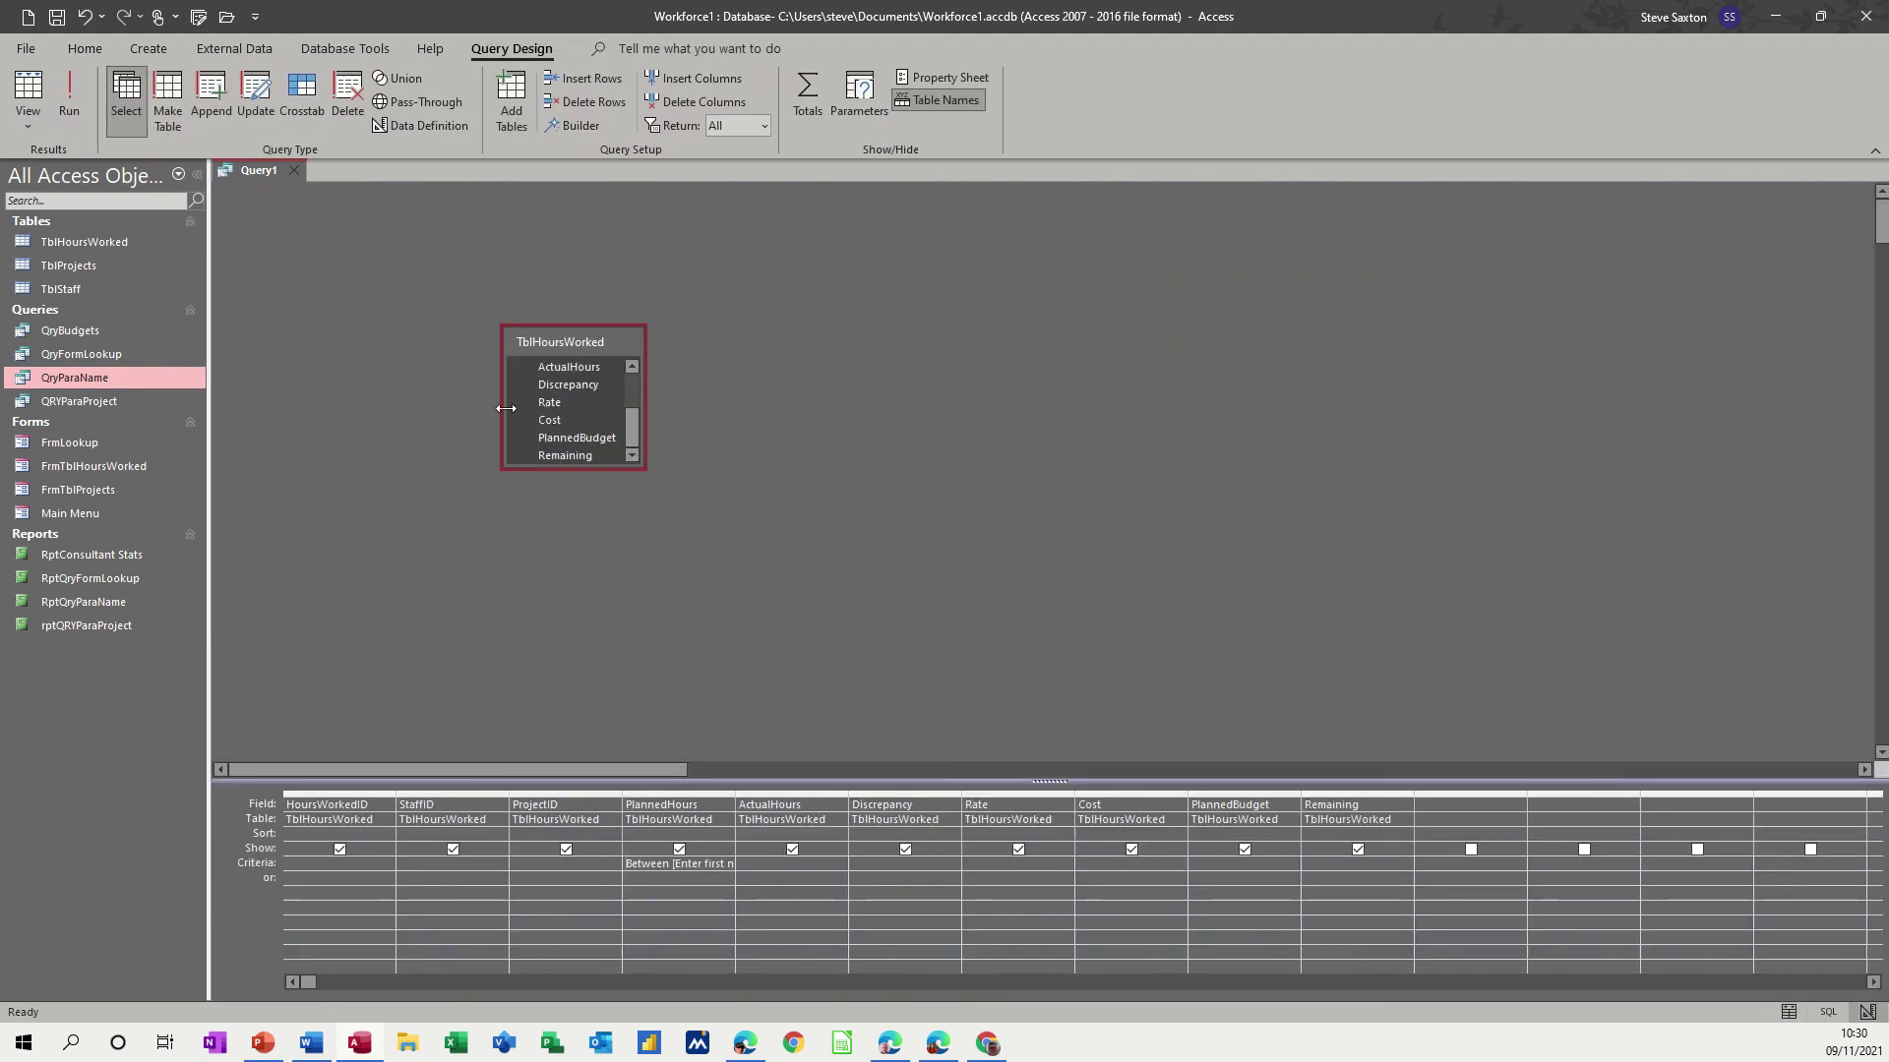
click(66, 89)
text(1)
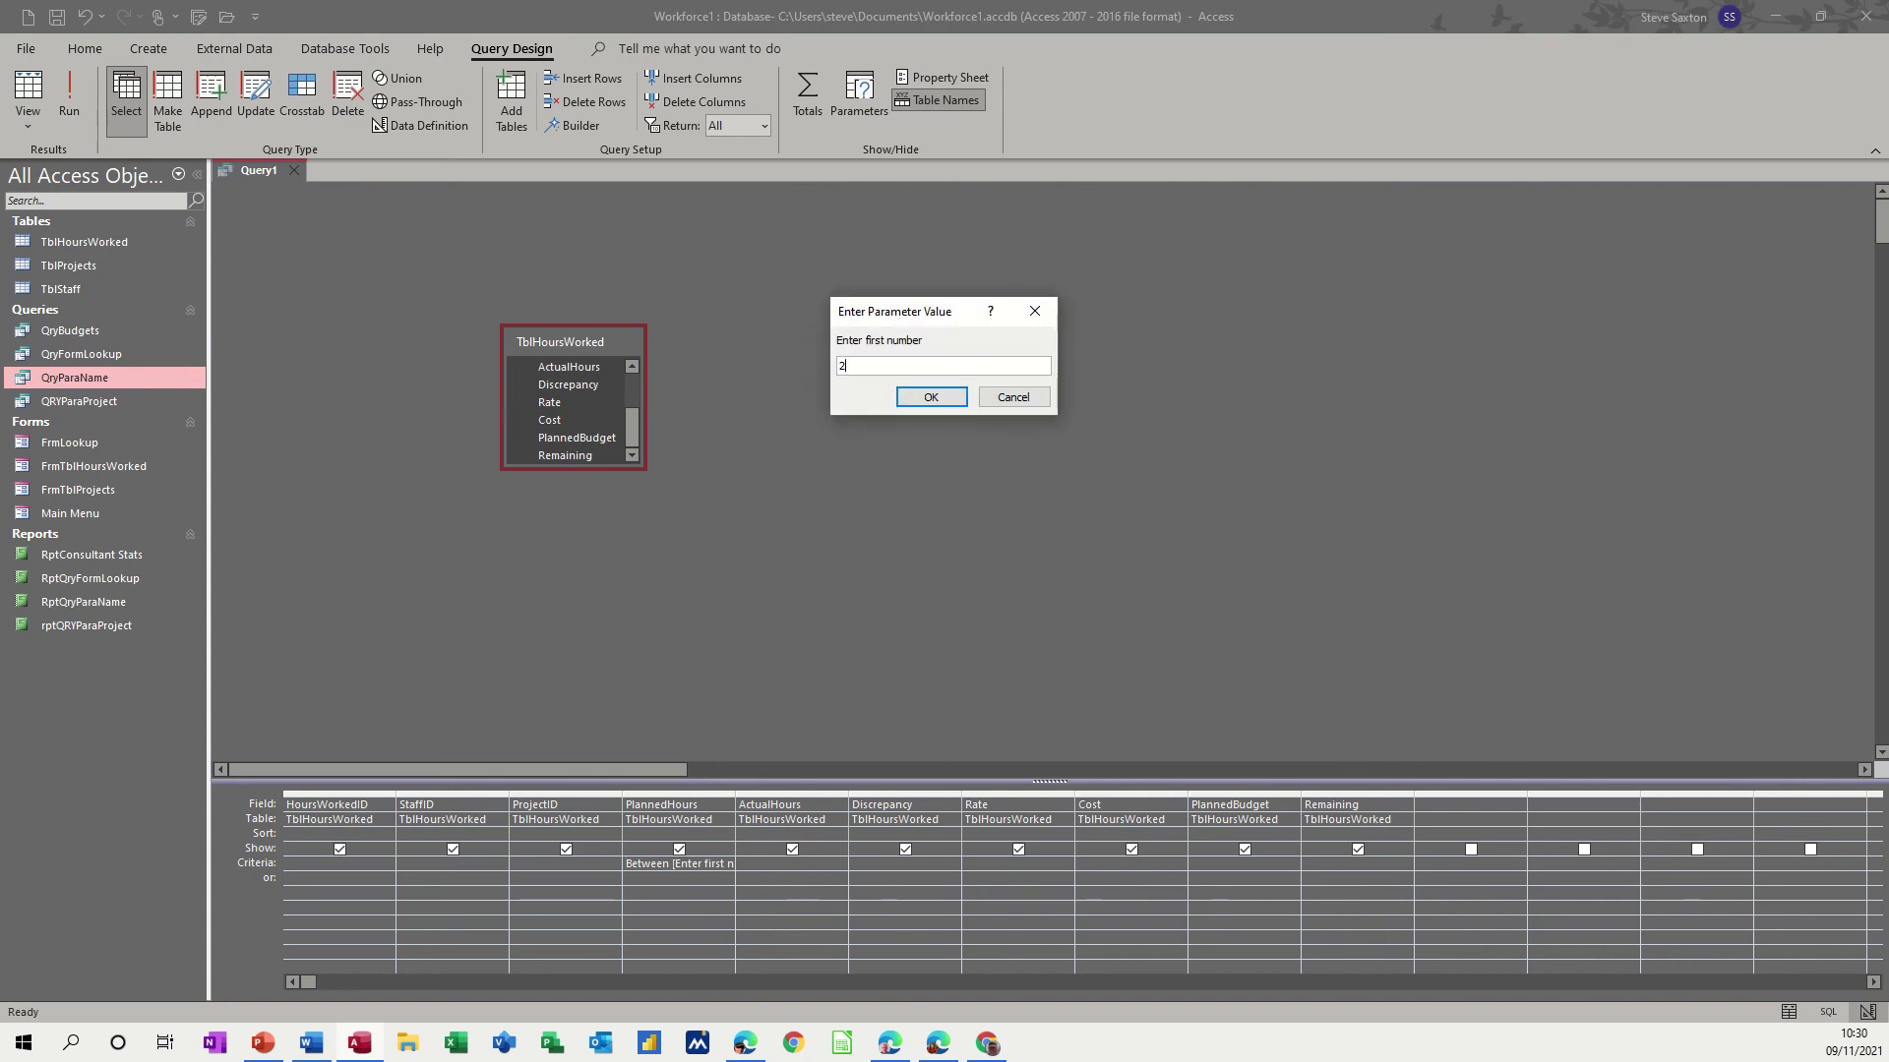
text(0)
key(Return)
text(30)
key(Return)
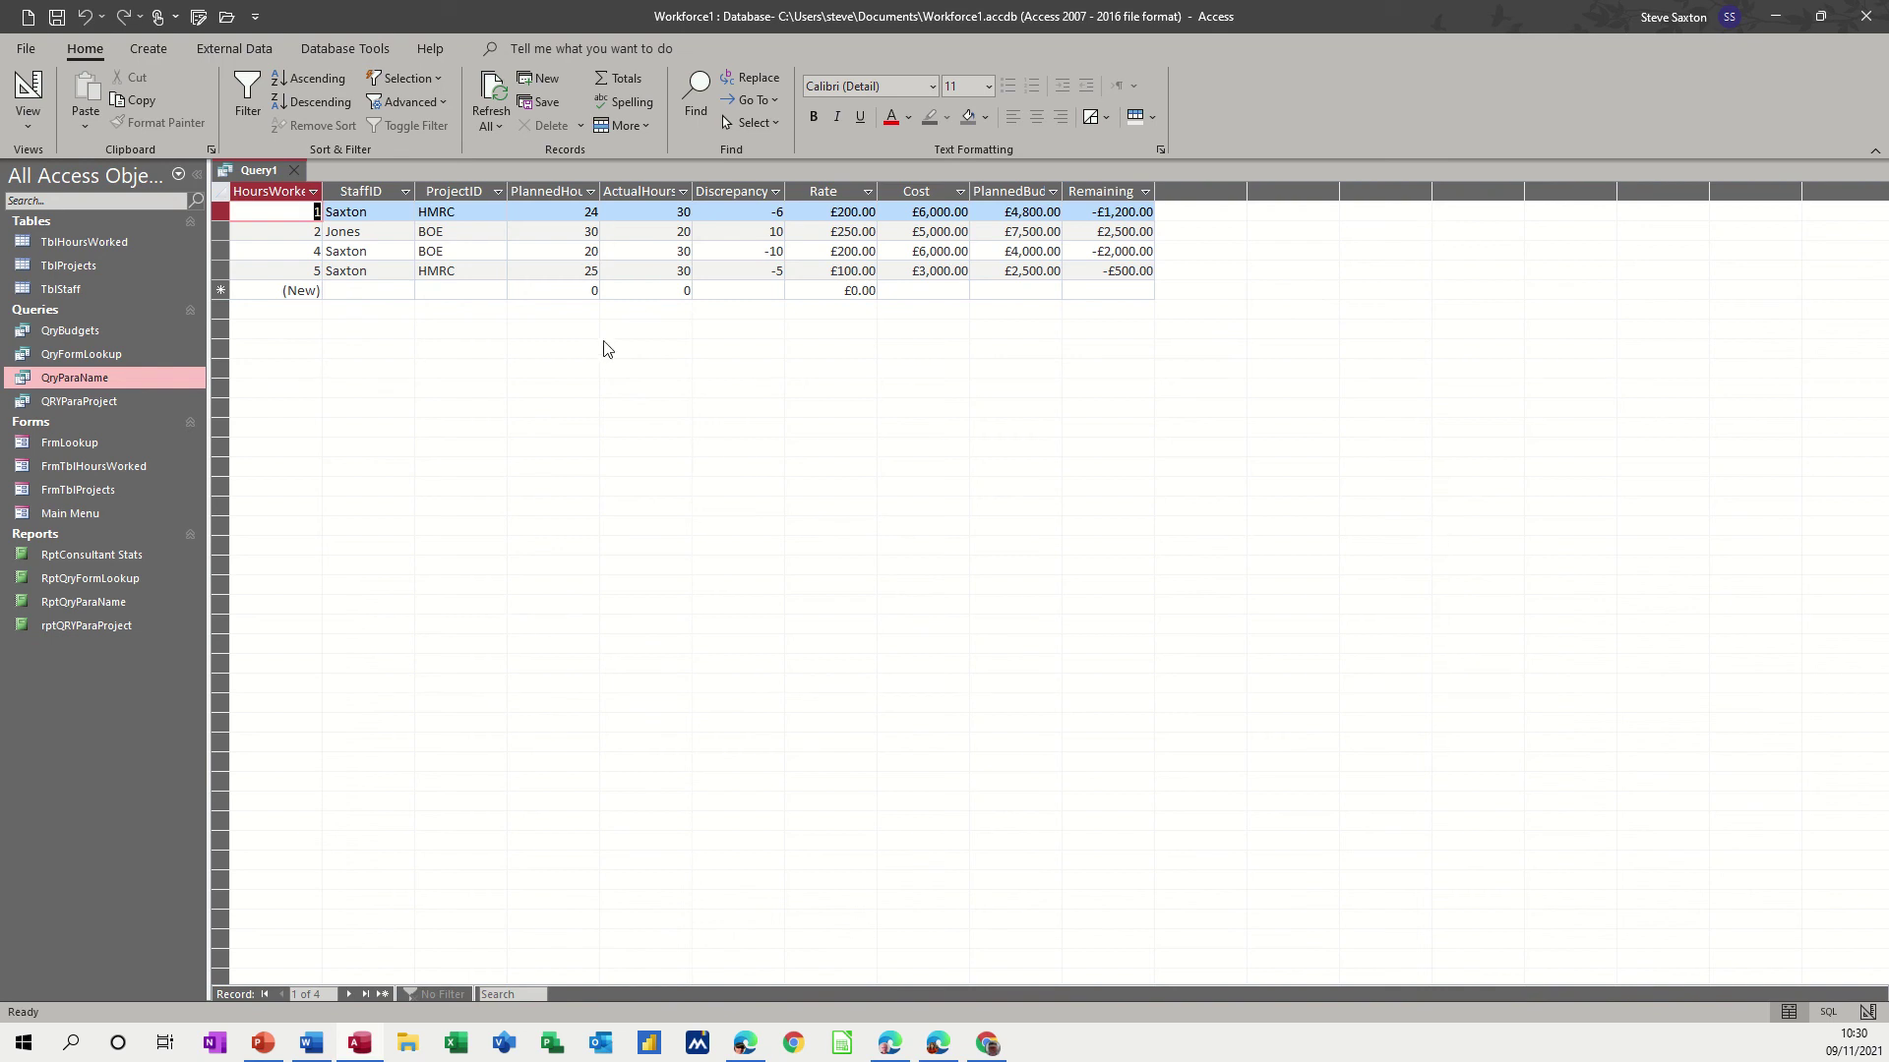
- Rerun Query1 with a new range, returning only the HMRC record with 10 planned hours
click(29, 89)
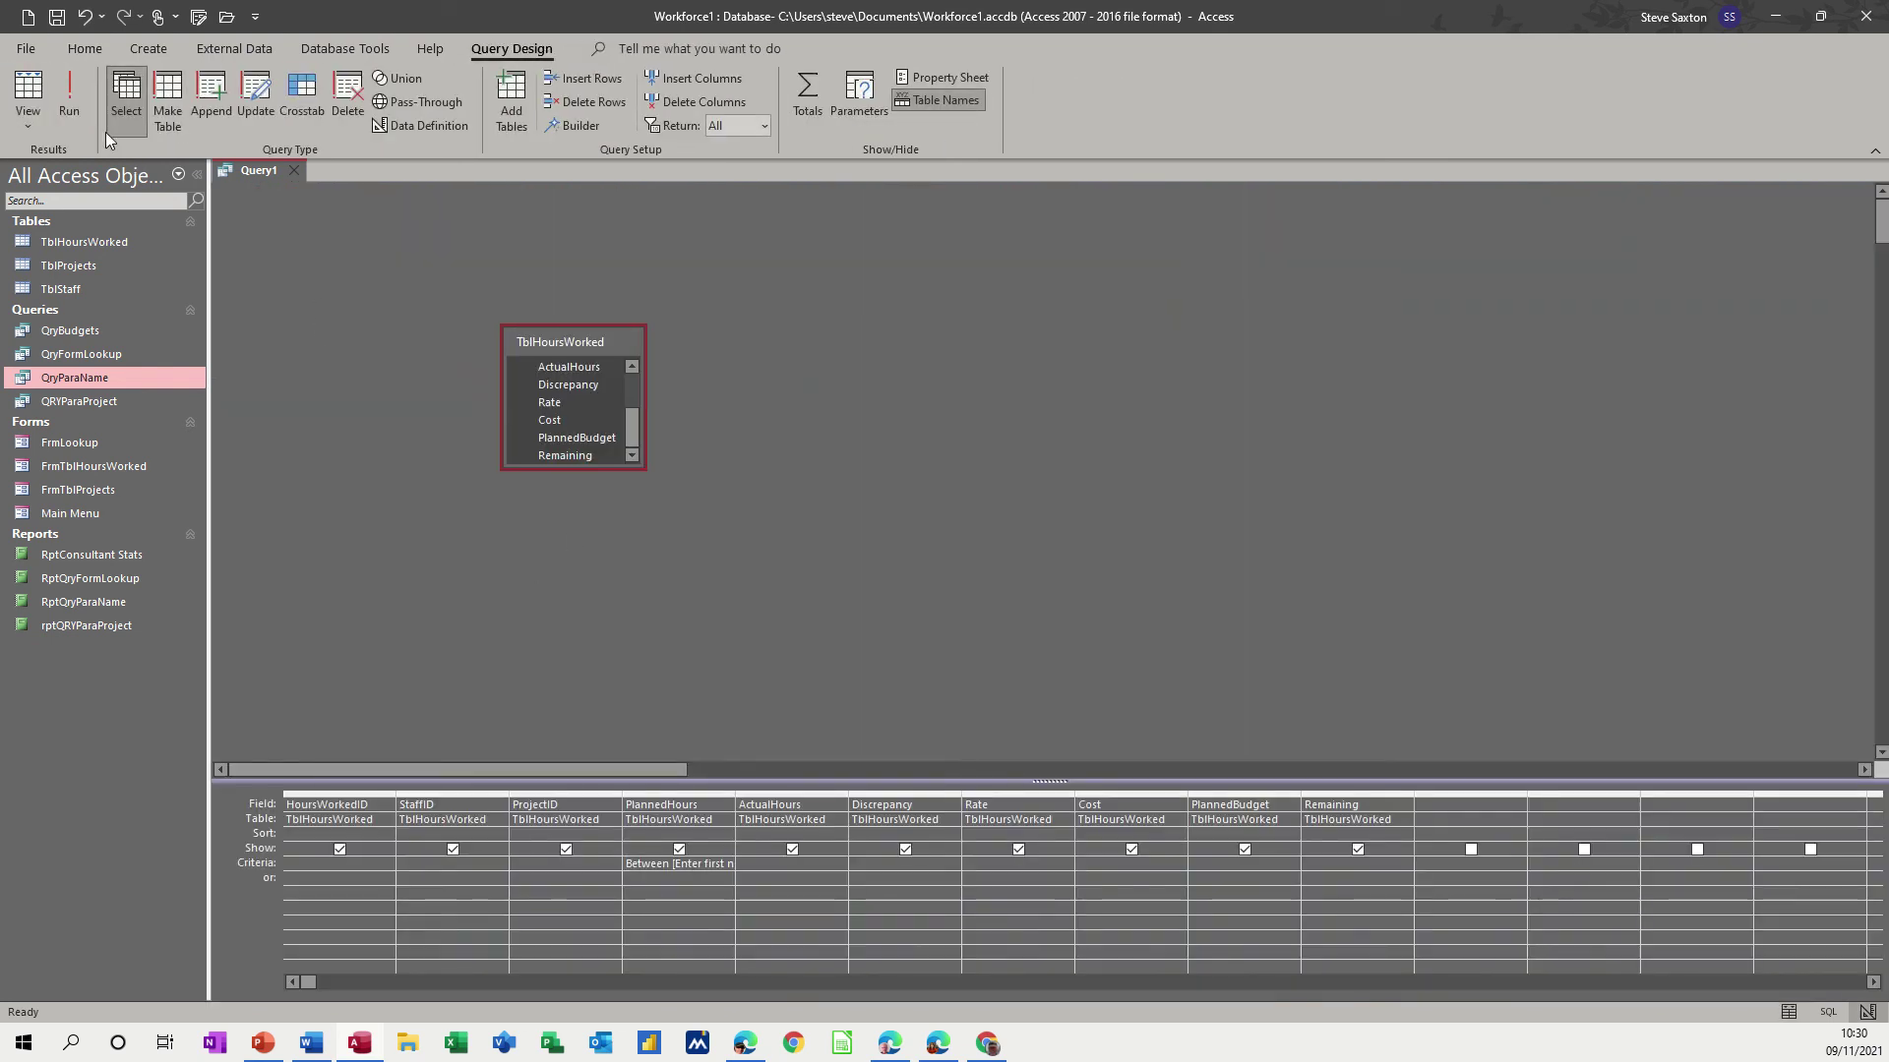
click(76, 93)
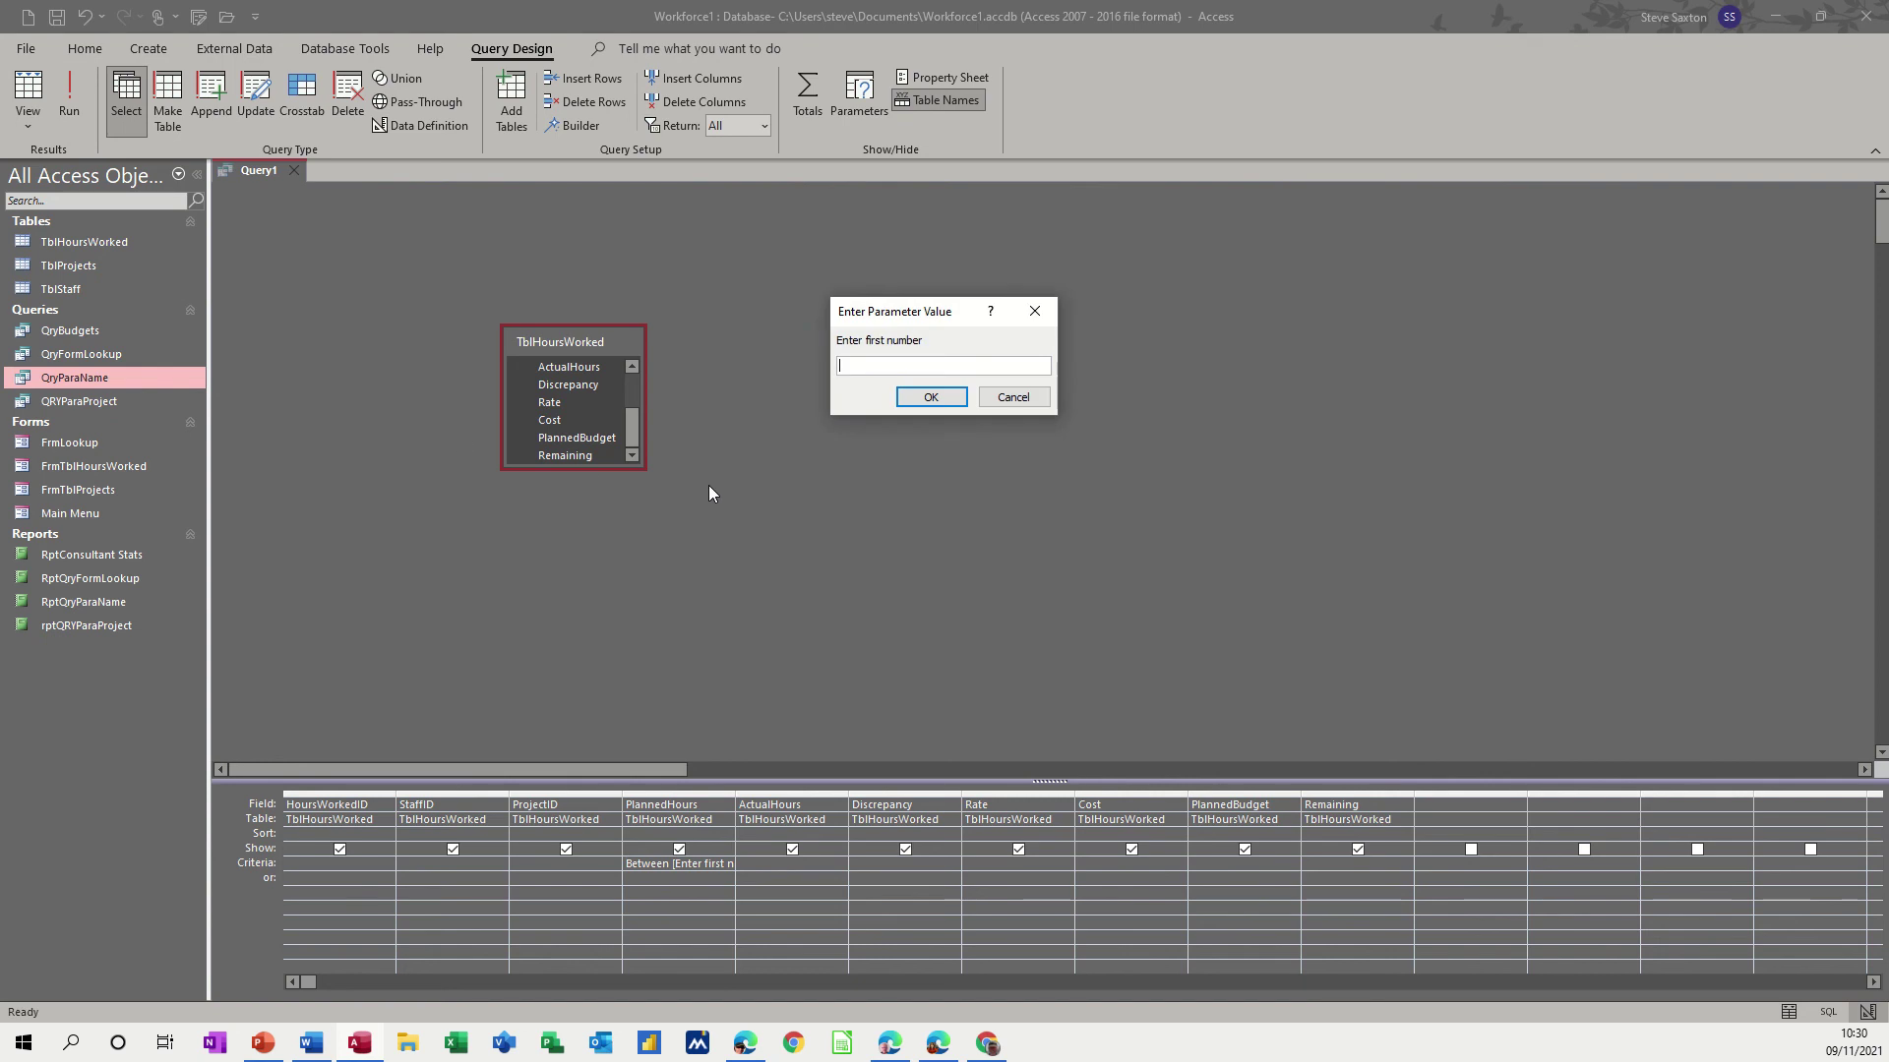
text(5)
key(Return)
text(10)
key(Return)
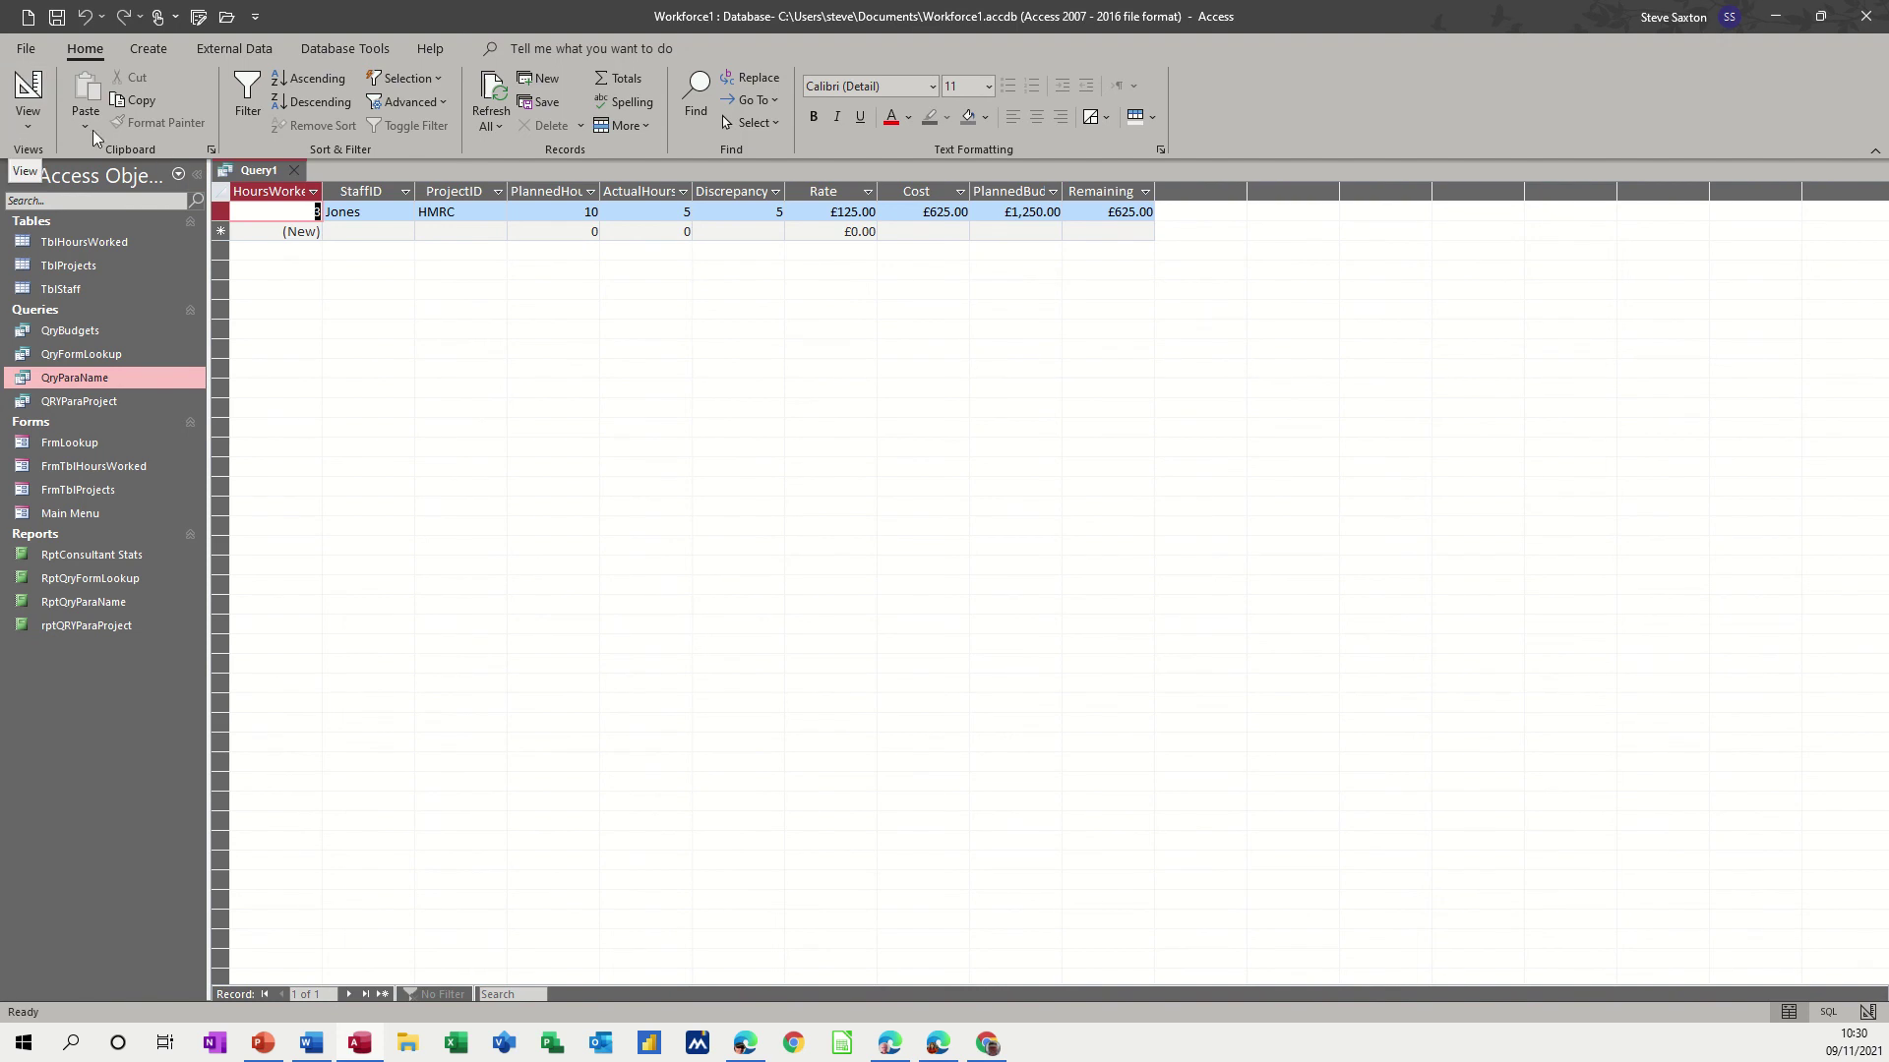
- Close Query1 and save it under the name QryPlannedHrs
click(294, 171)
click(850, 582)
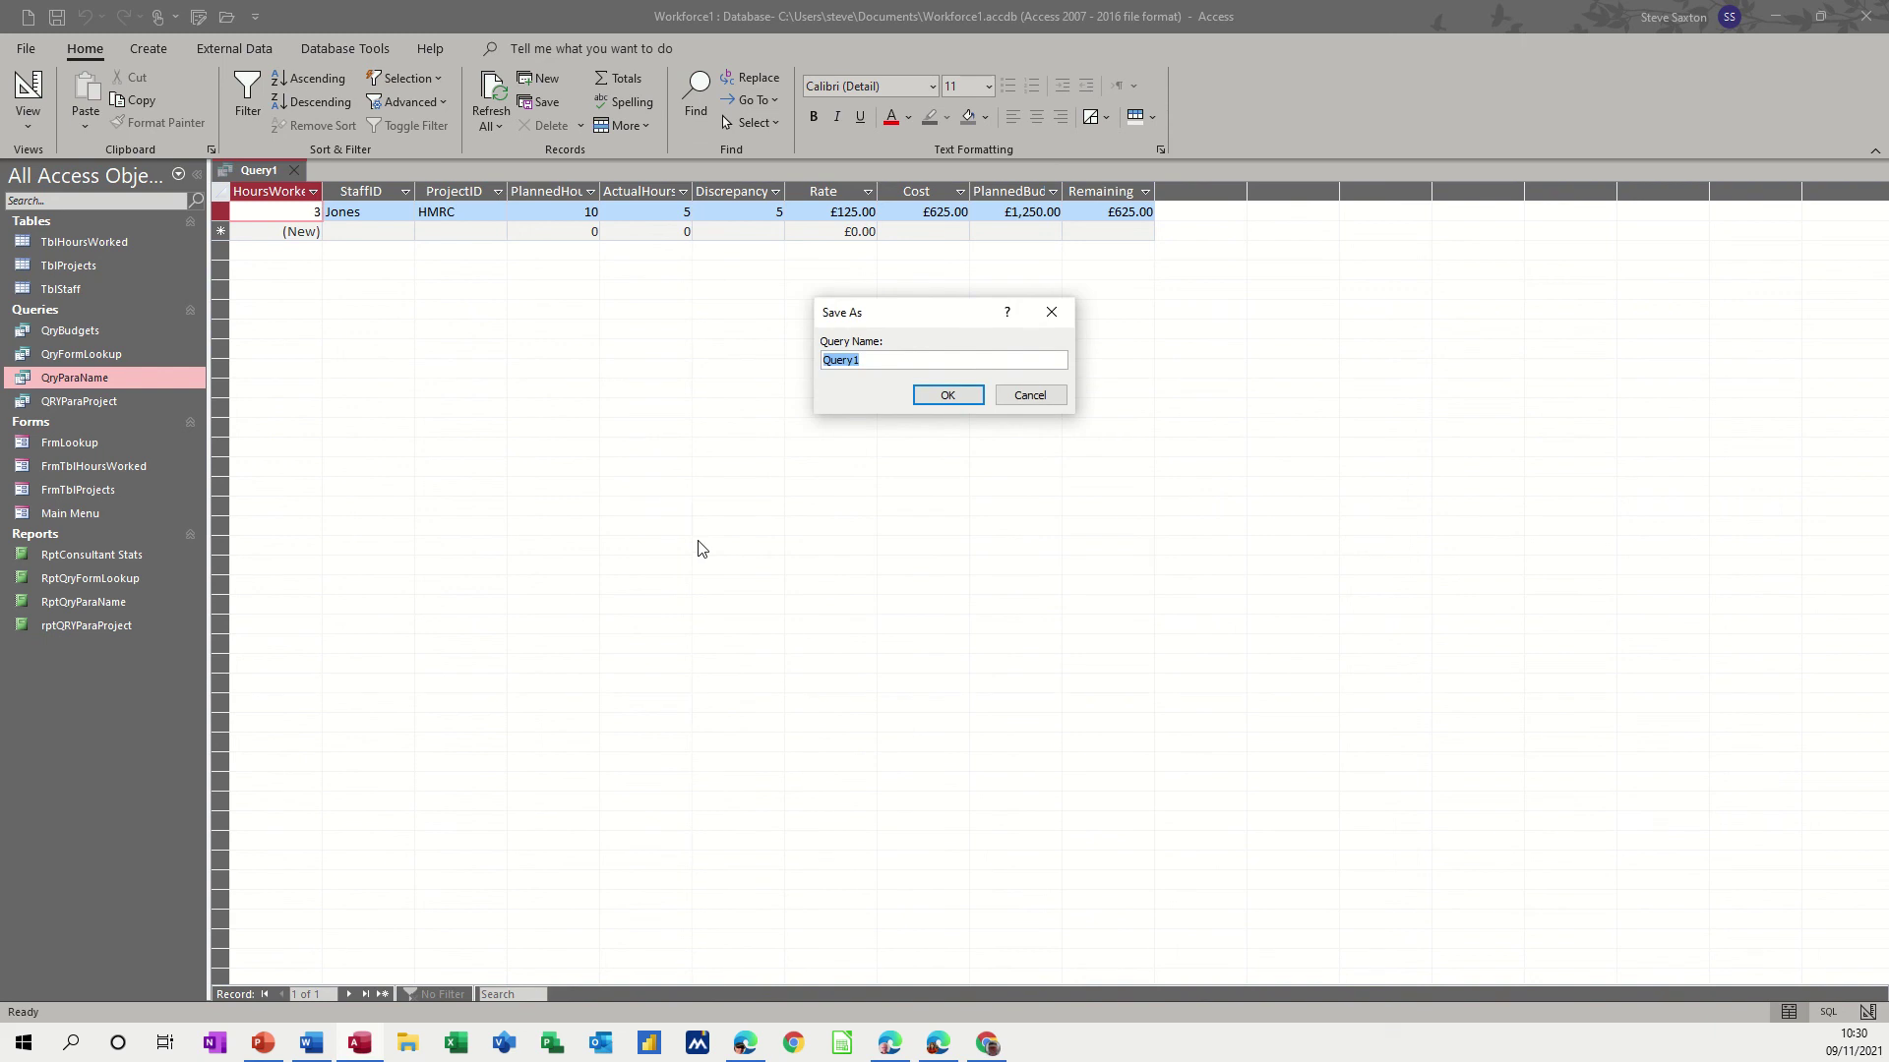
text(Qry)
text(Planned)
text(Hrs)
click(929, 396)
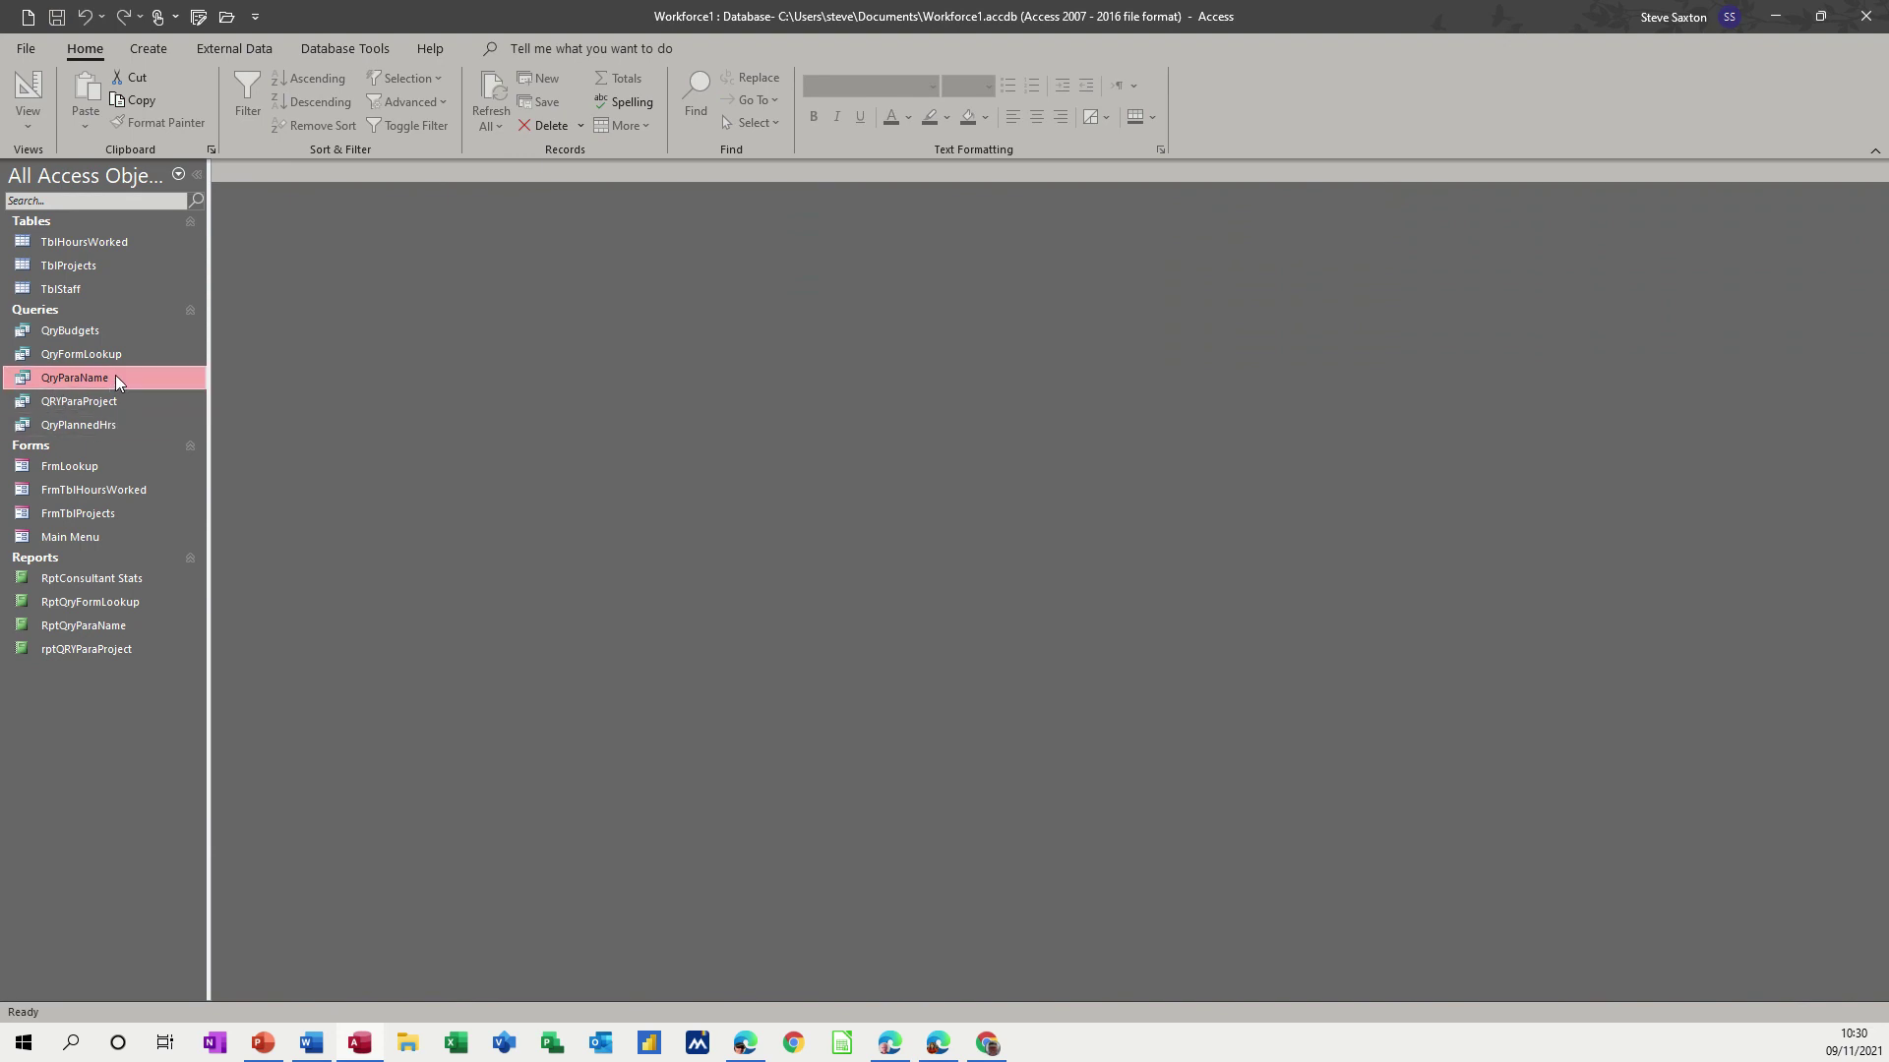
- Create a basic report from QryPlannedHrs, entering 2 and 50 at the number prompts
click(97, 423)
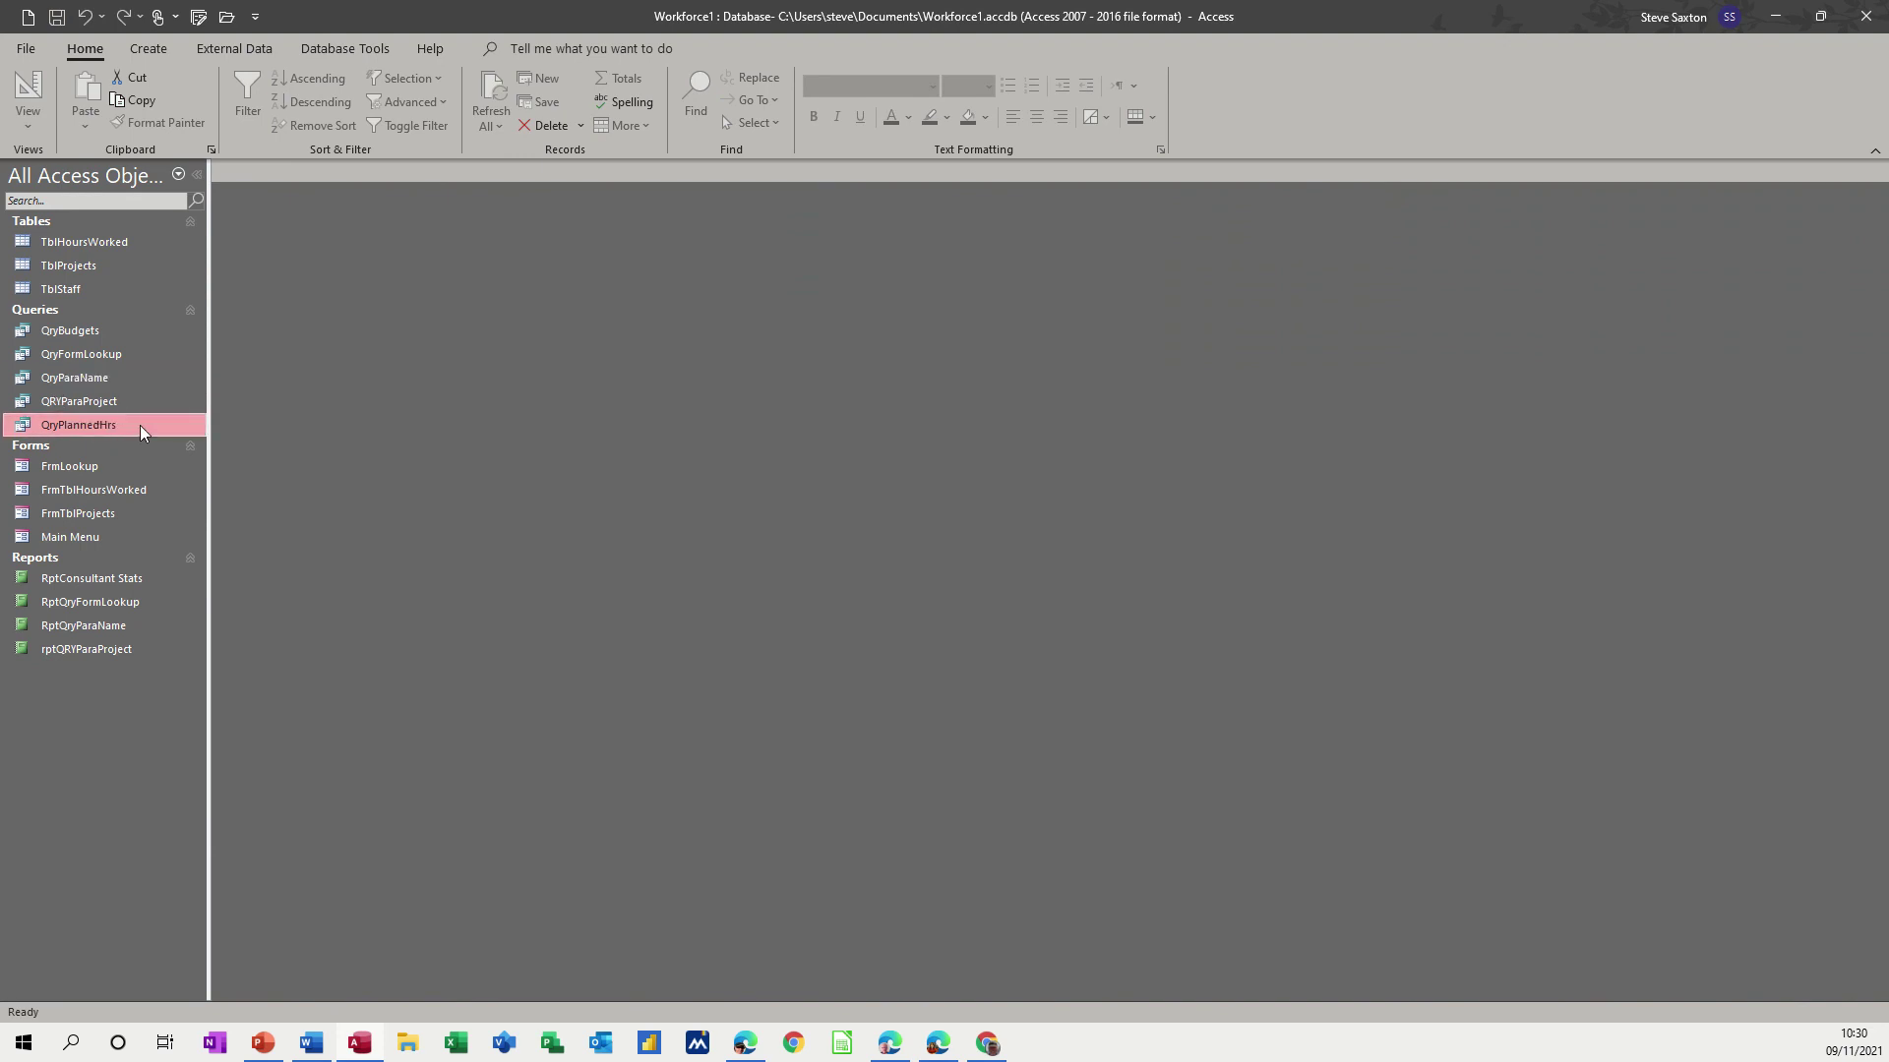
click(160, 54)
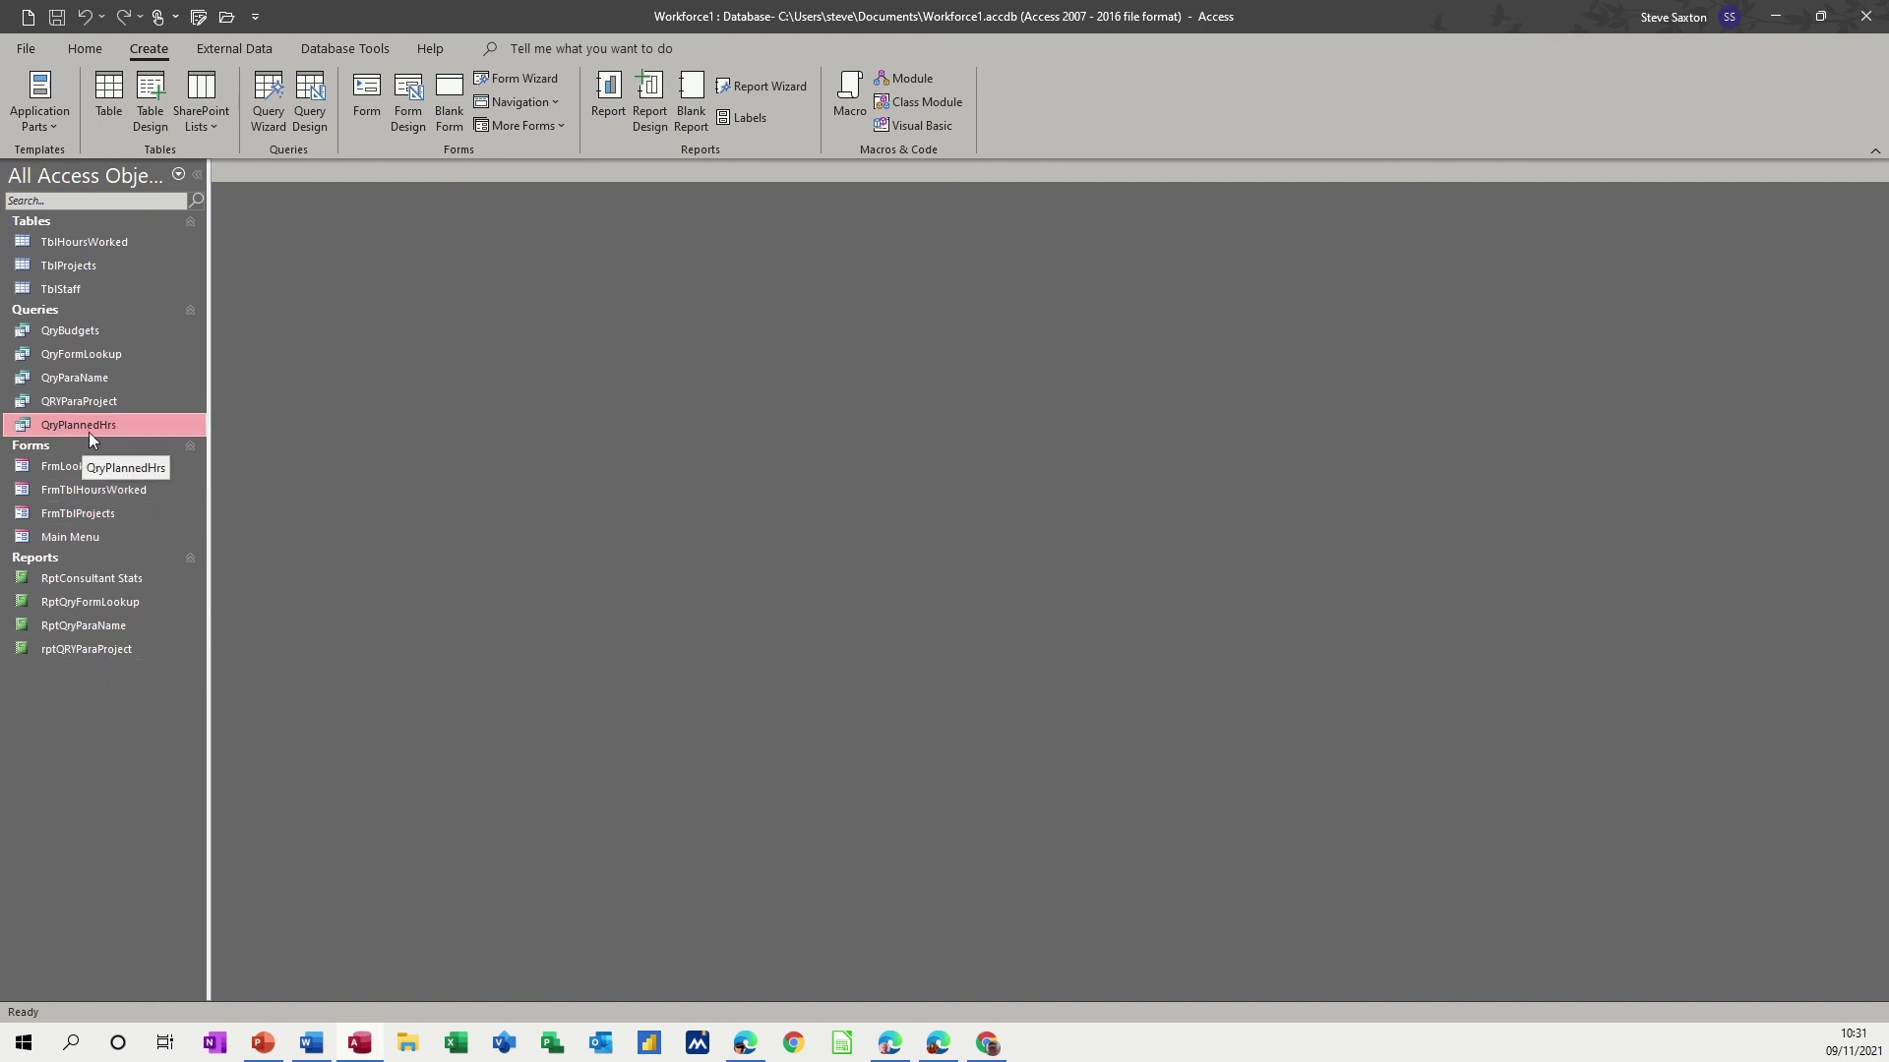
click(609, 98)
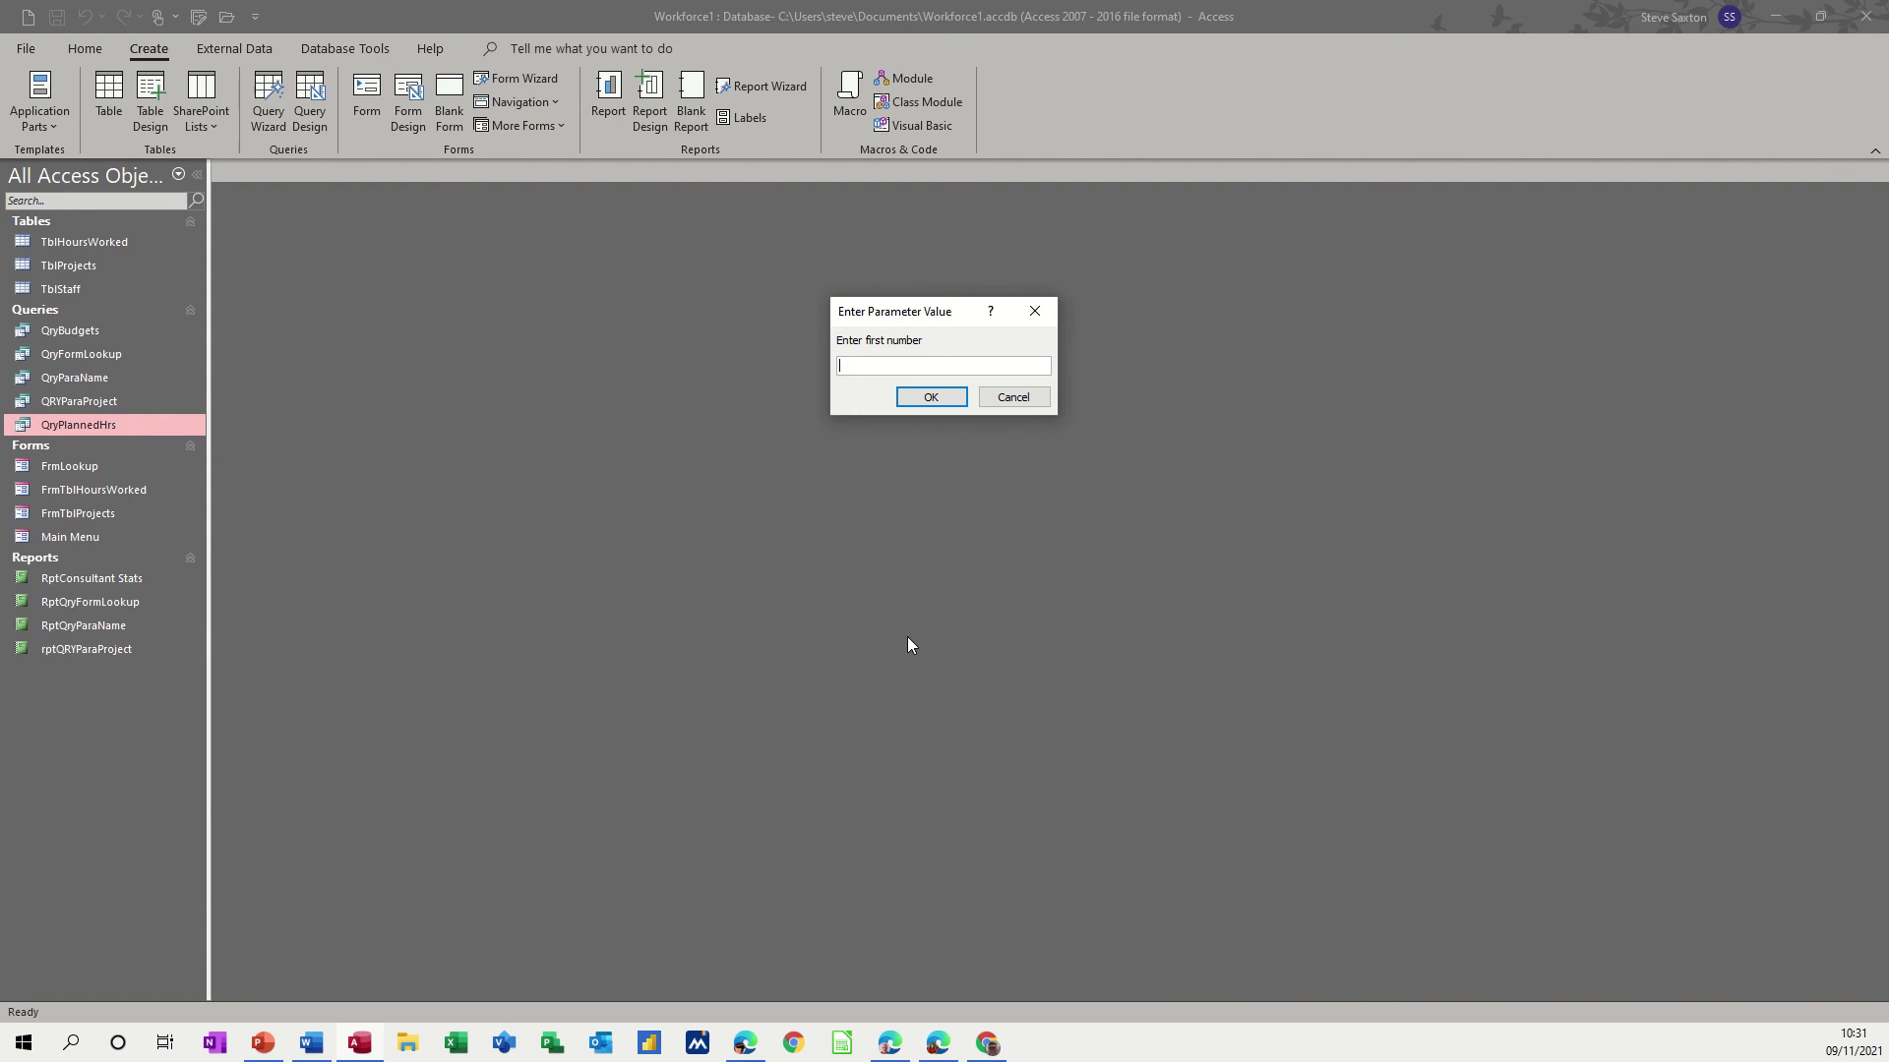
text(2)
key(Return)
text(50)
key(Return)
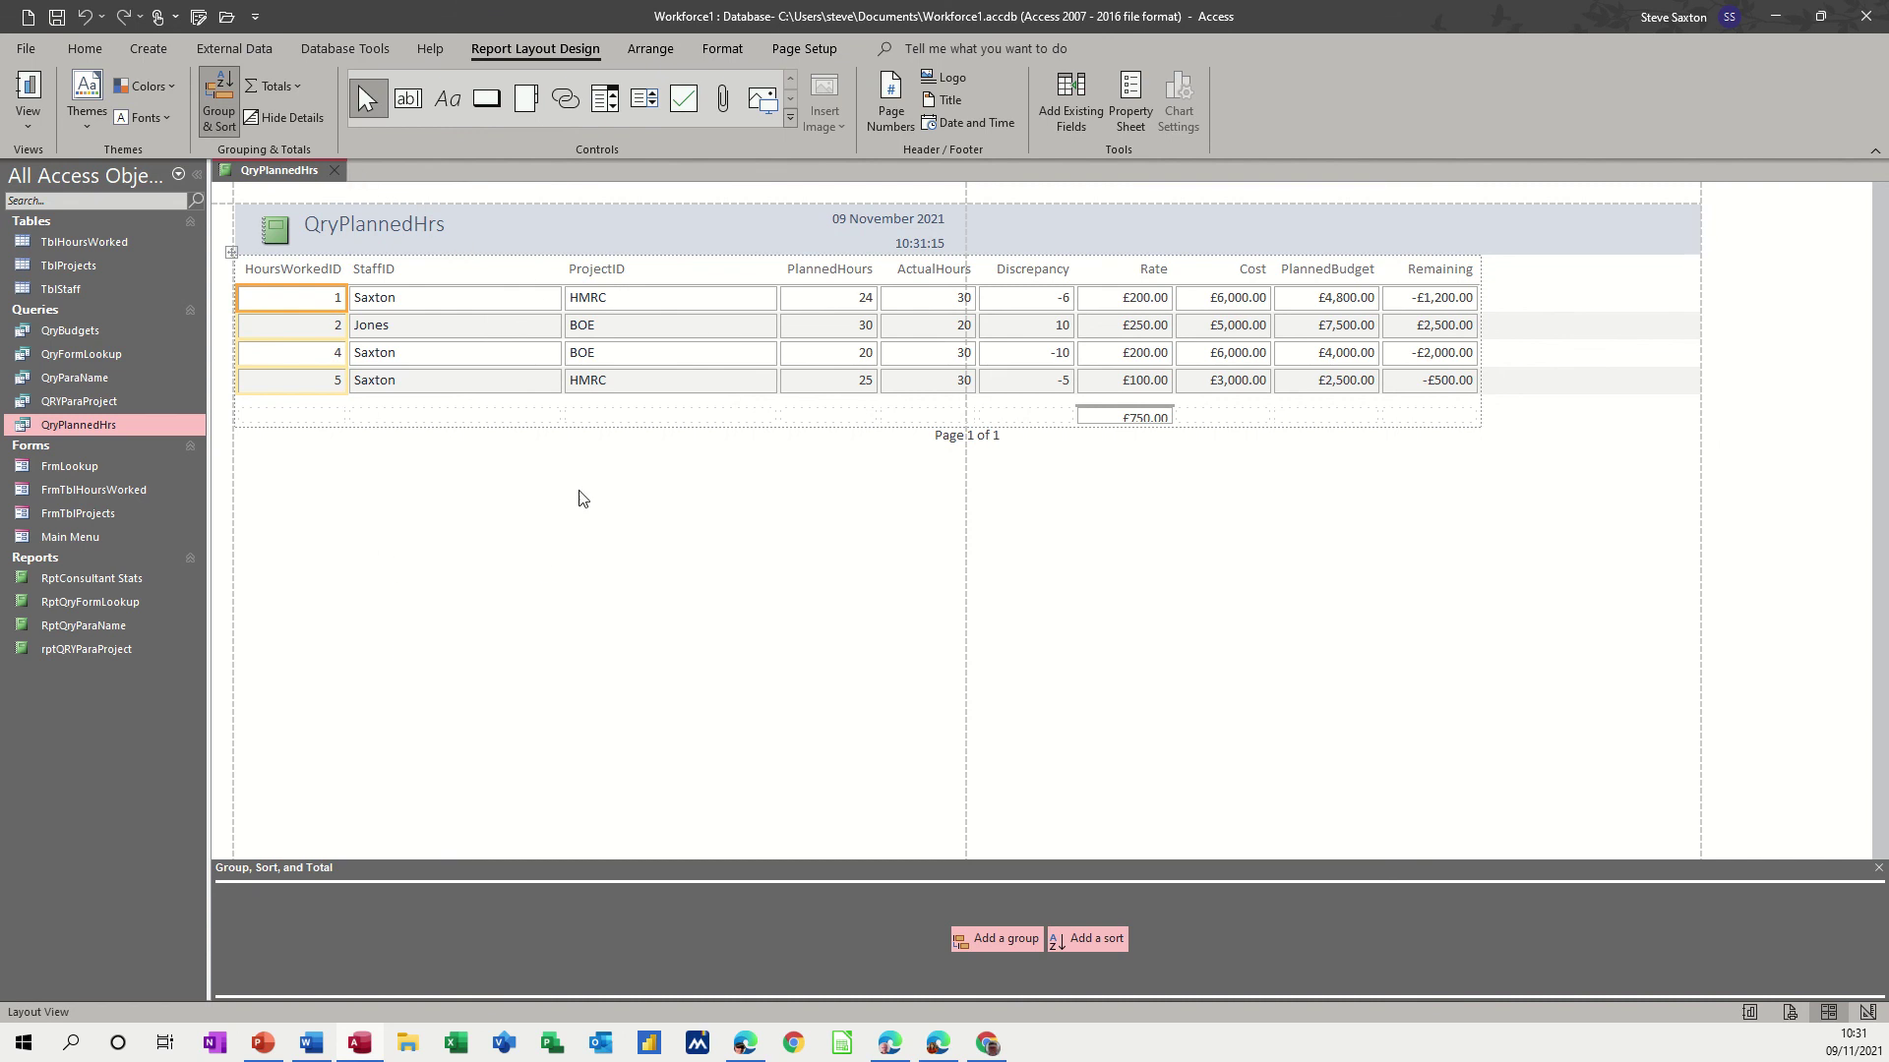
- Close the report and save it as RptQryPlannedHrs by adding the Rpt prefix
click(336, 171)
click(868, 577)
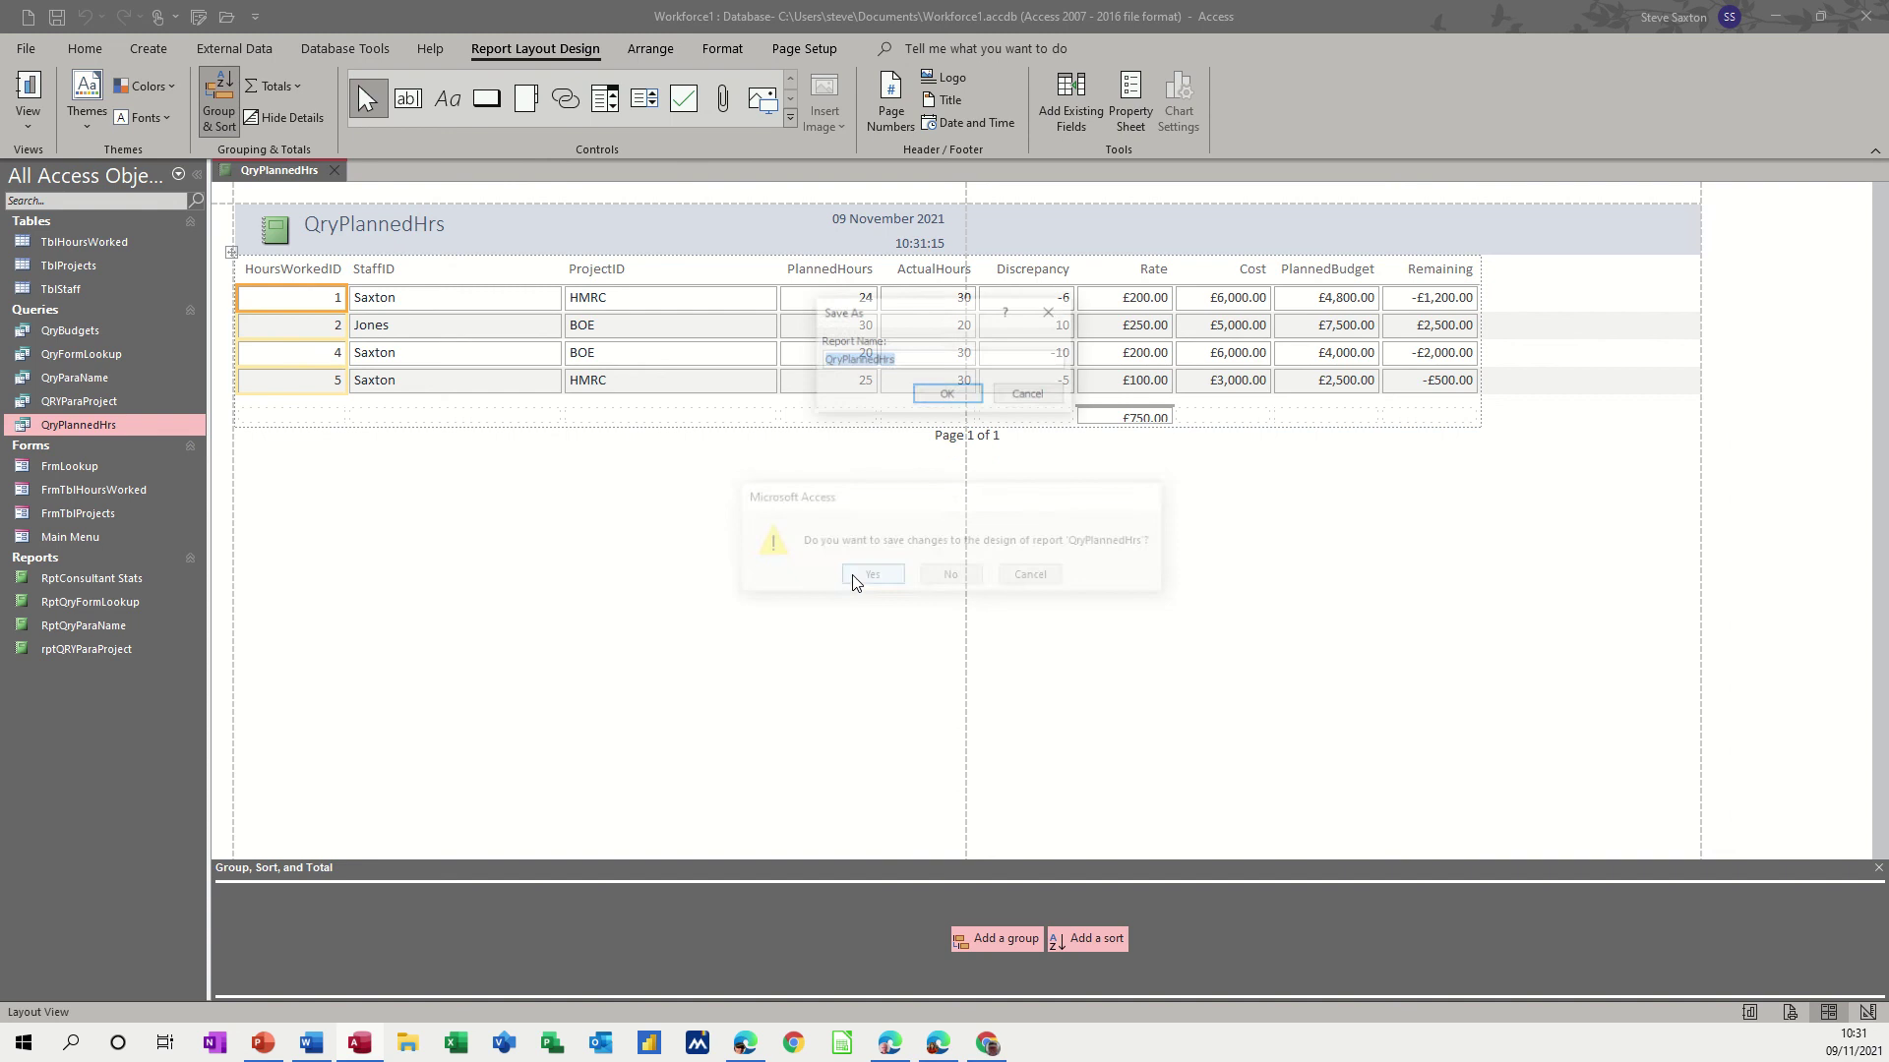
click(827, 365)
text(R)
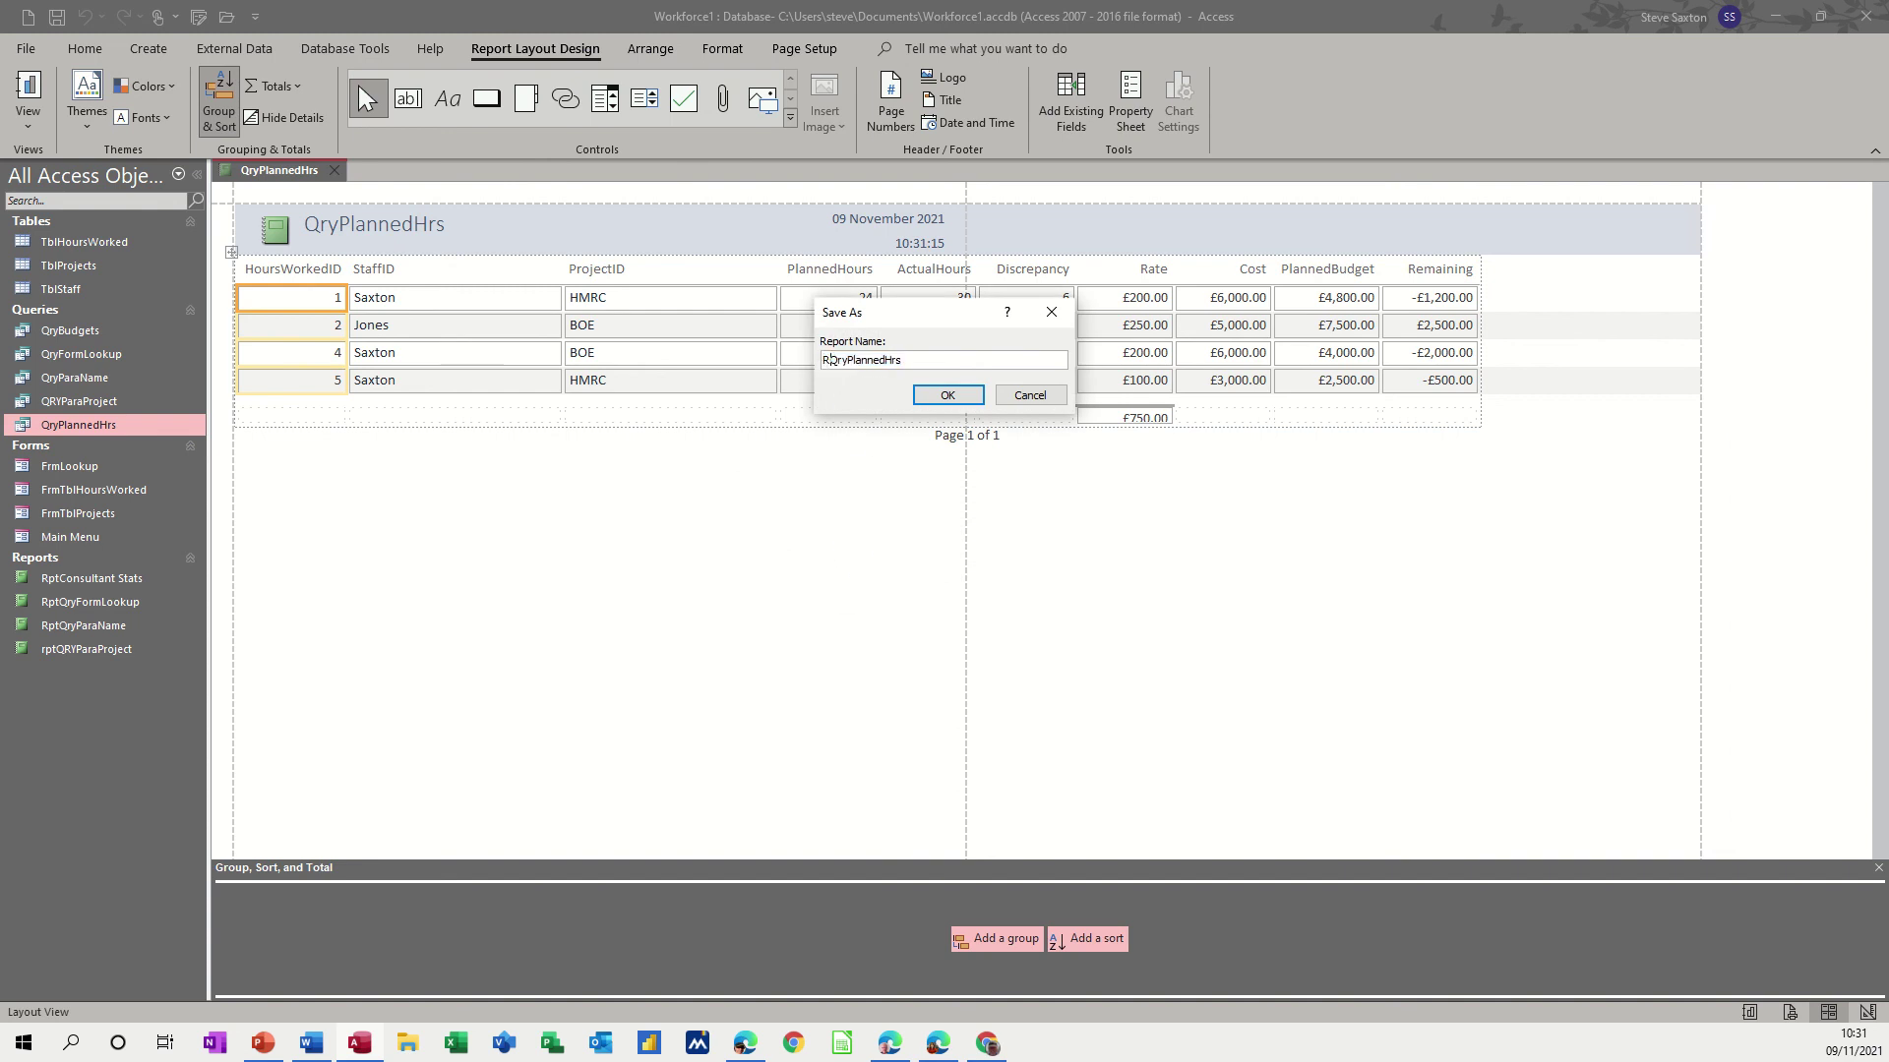
text(pt)
click(946, 395)
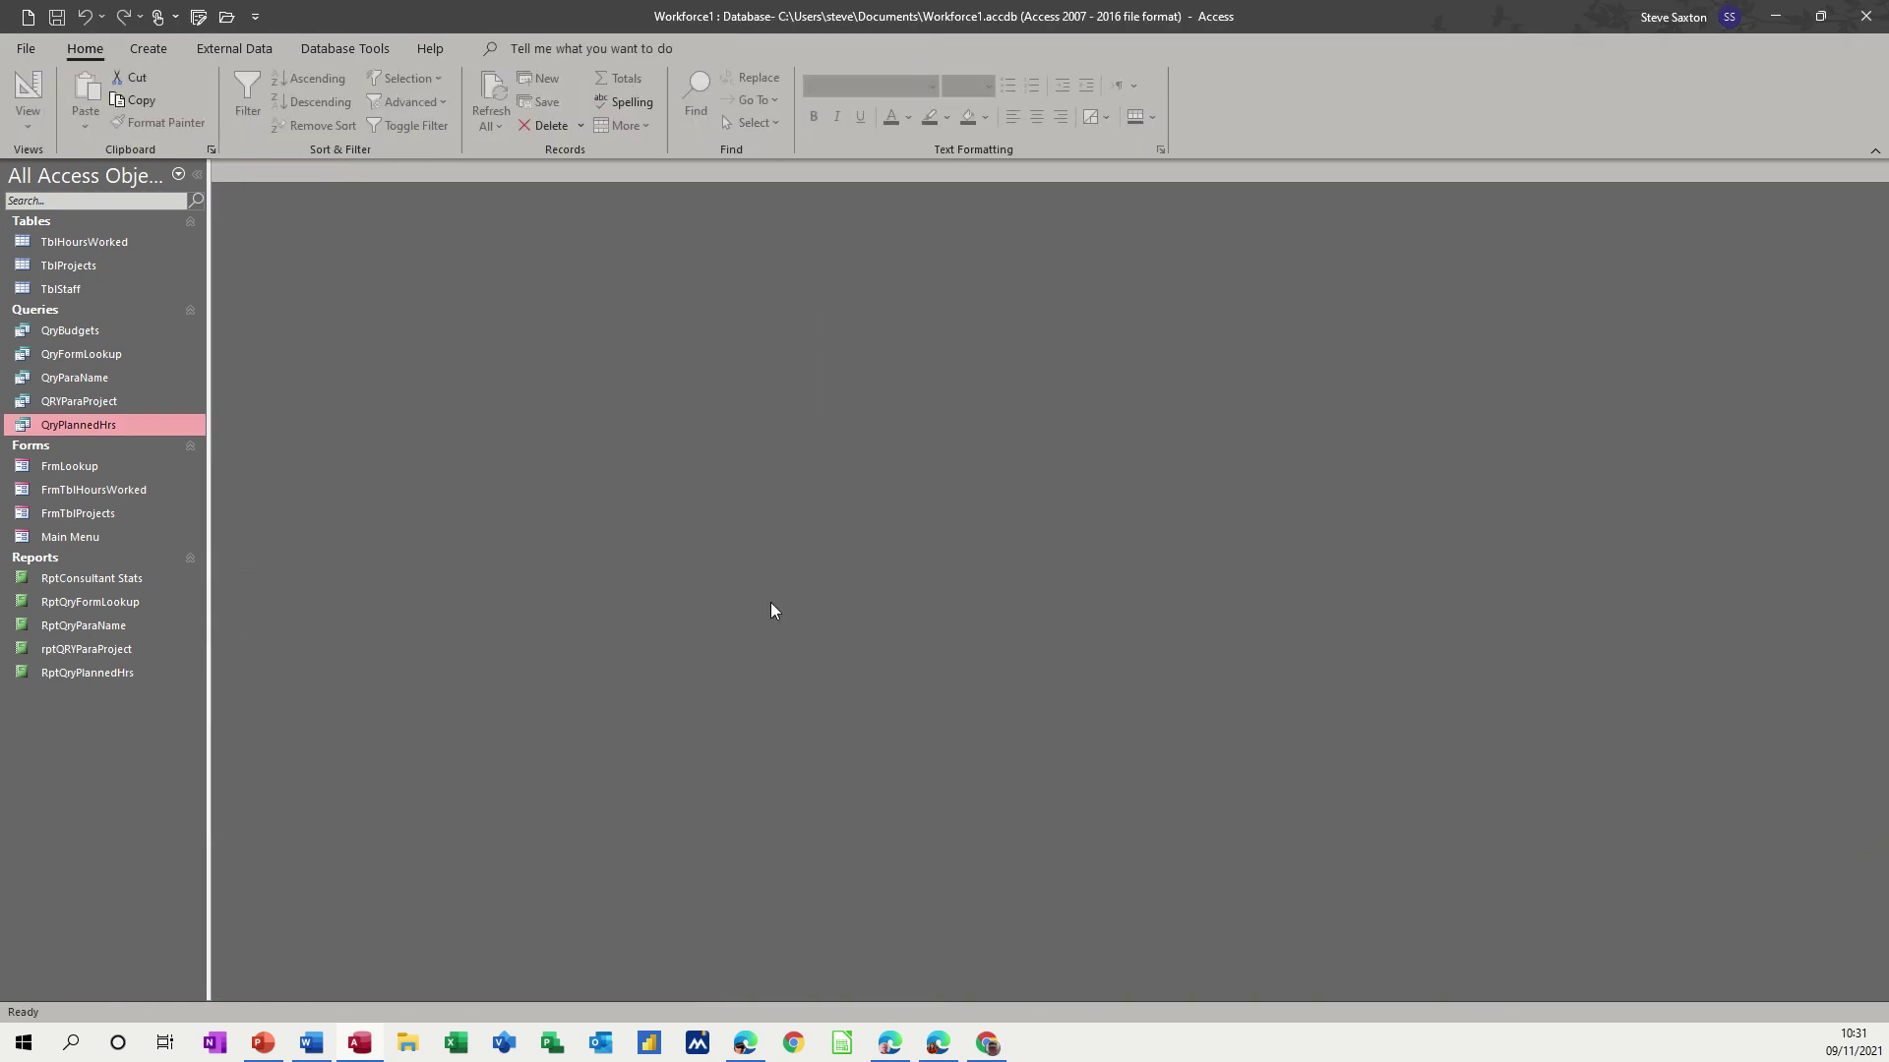